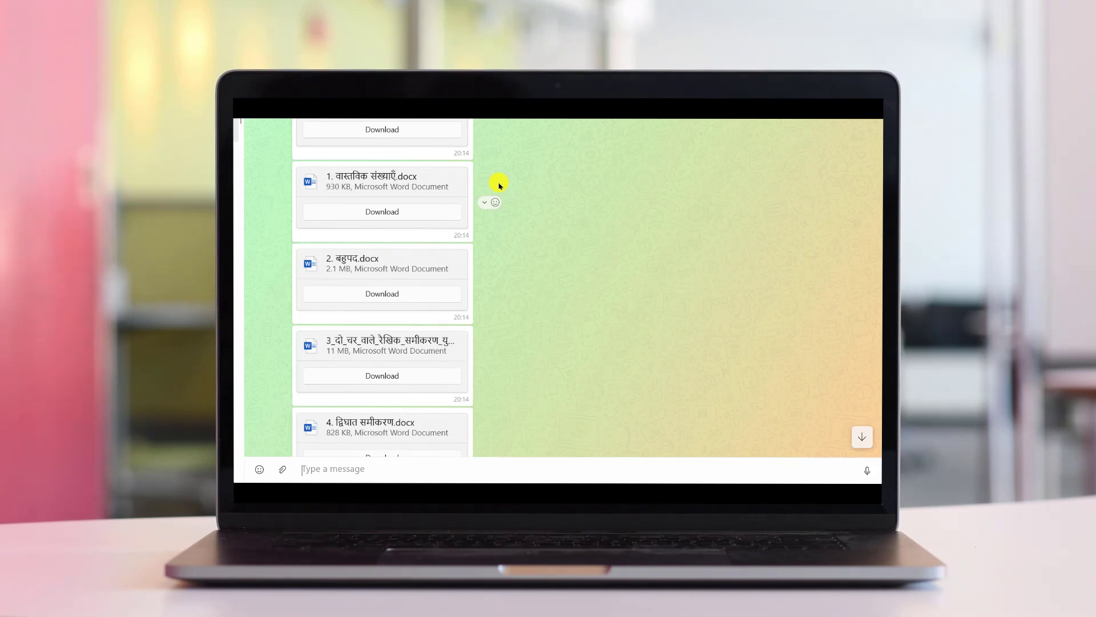
# - Download the Word files for chapters 1 to 4, from 1. वास्तविक संख्याएँ.docx to 4. द्विघात समीकरण.docx, from the chat
pyautogui.click(403, 211)
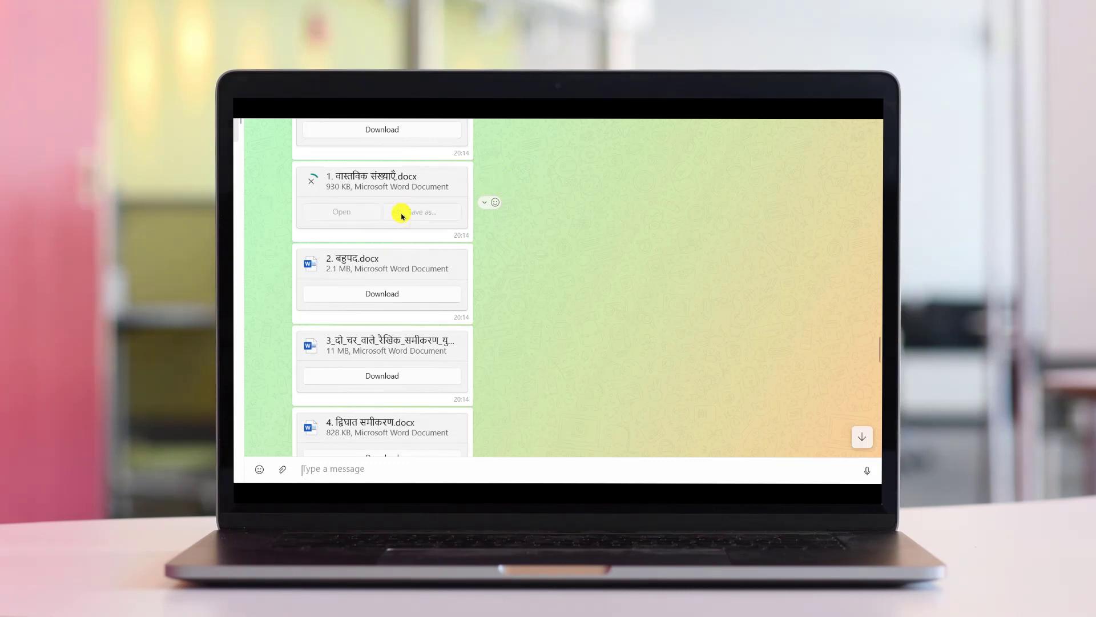
pyautogui.scroll(3, 639, 251)
pyautogui.scroll(-3, 597, 263)
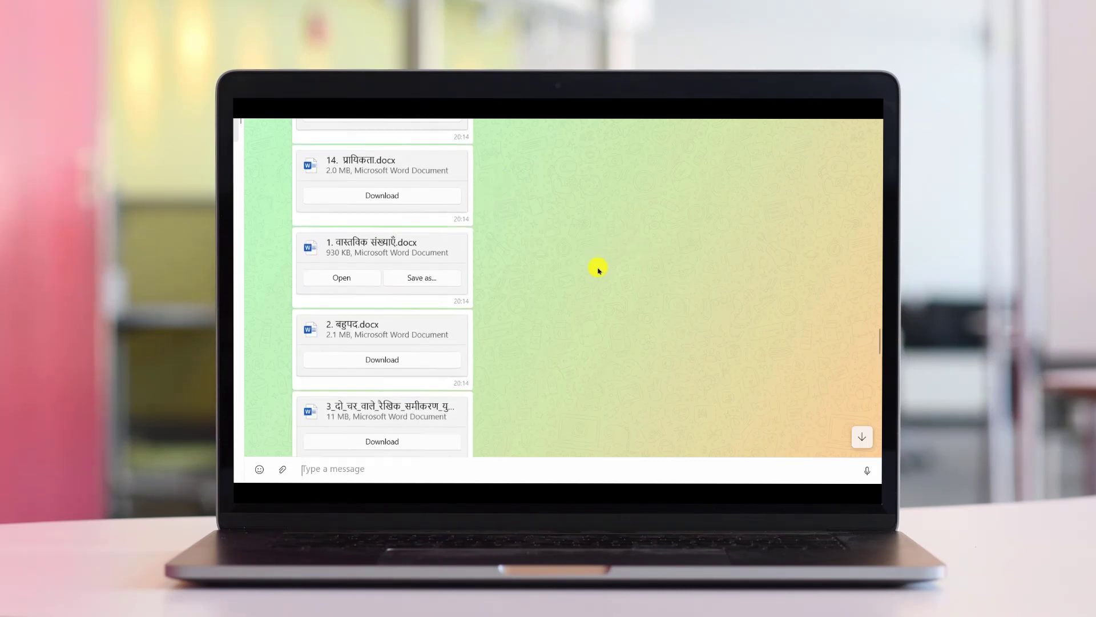
pyautogui.click(382, 294)
pyautogui.scroll(-3, 560, 281)
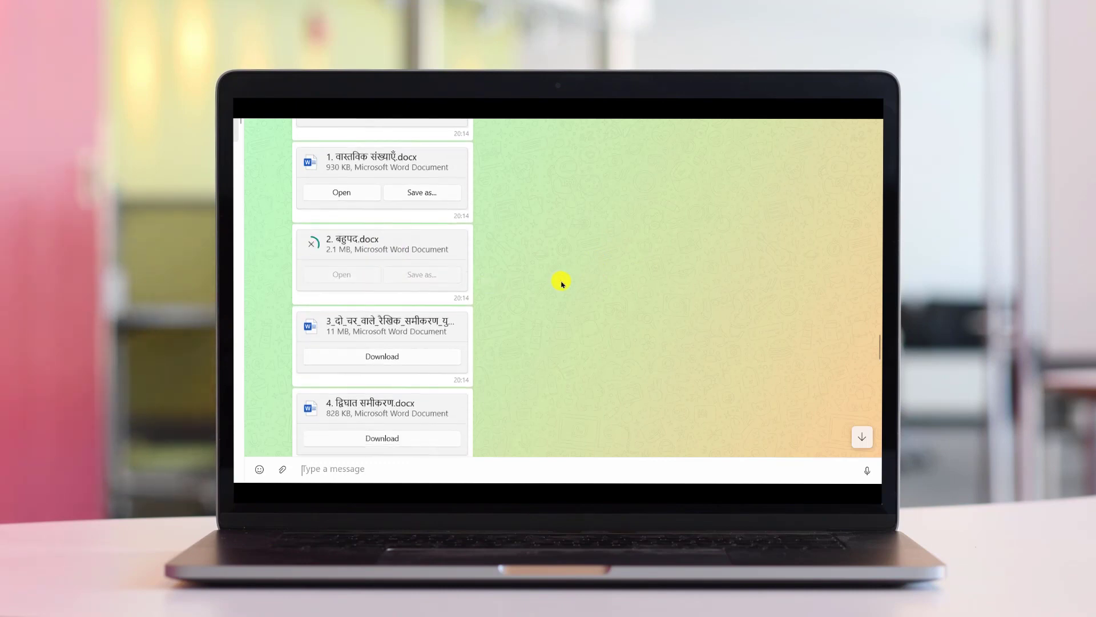
pyautogui.click(383, 226)
pyautogui.click(394, 308)
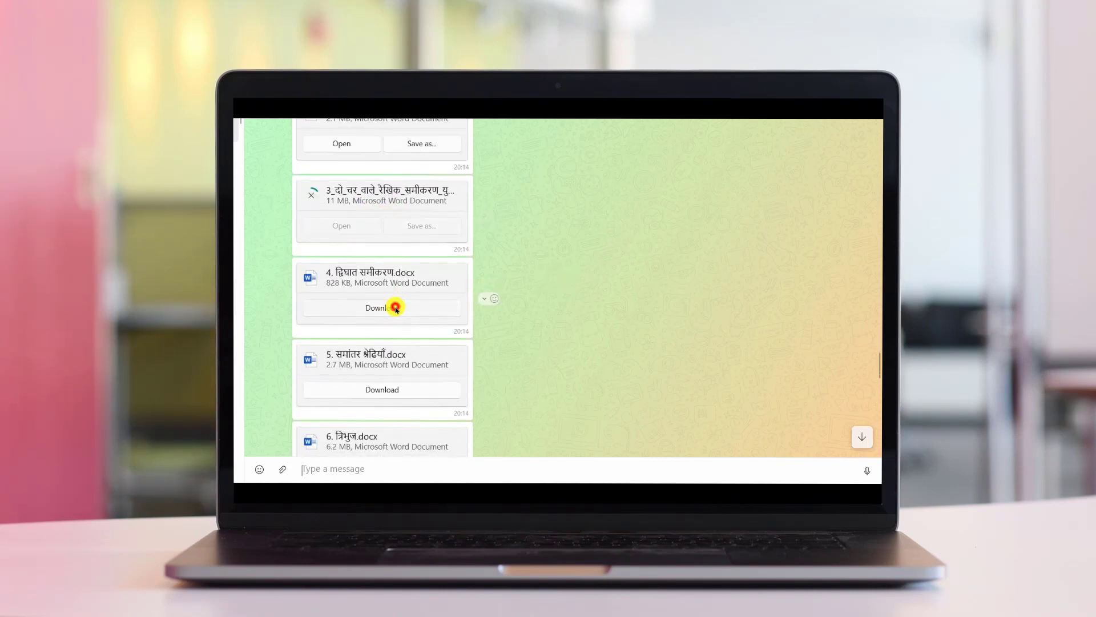
# - Download the Word files for chapters 5 to 10, from 5. समांतर श्रेढियाँ.docx to 10. वृत.docx
pyautogui.scroll(-3, 484, 309)
pyautogui.click(388, 239)
pyautogui.click(386, 321)
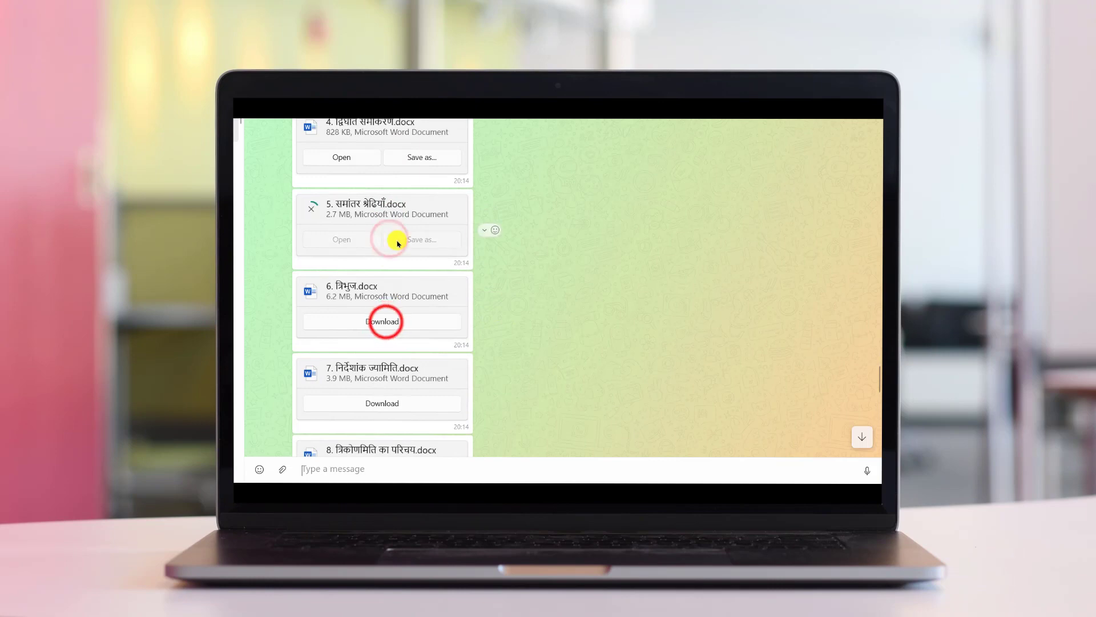
pyautogui.scroll(-4, 525, 314)
pyautogui.click(370, 215)
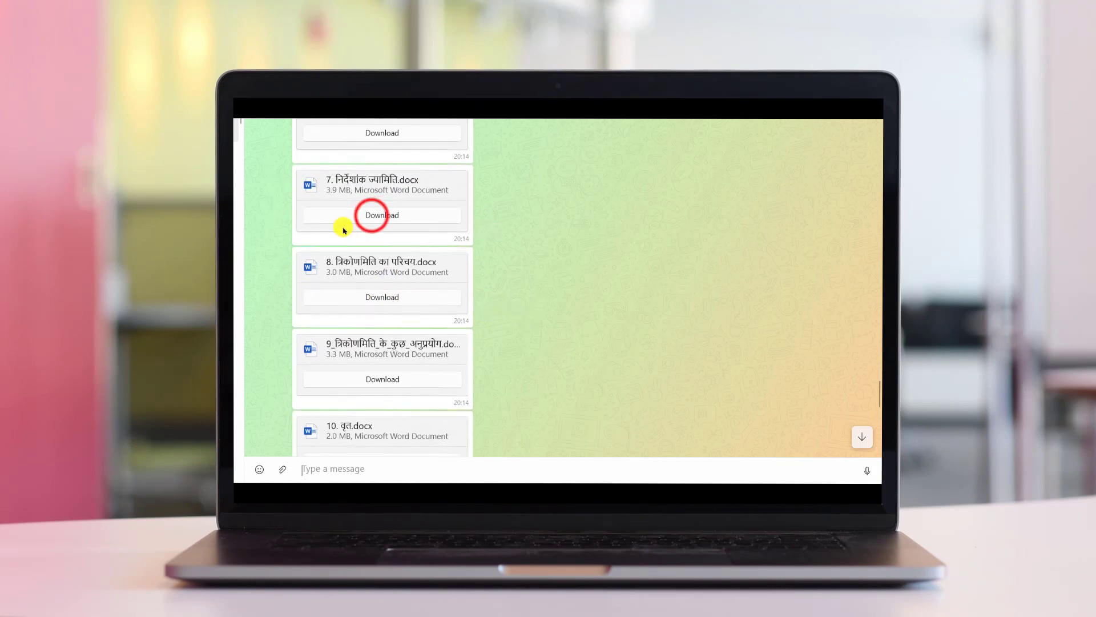
pyautogui.click(379, 297)
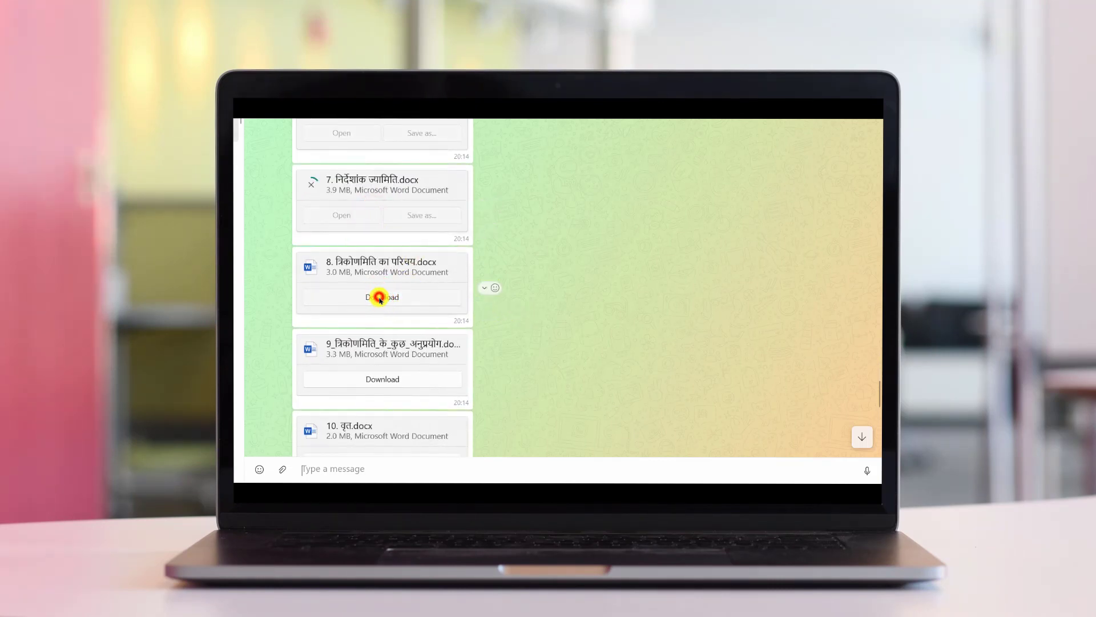
pyautogui.scroll(-2, 453, 299)
pyautogui.click(374, 268)
pyautogui.click(384, 347)
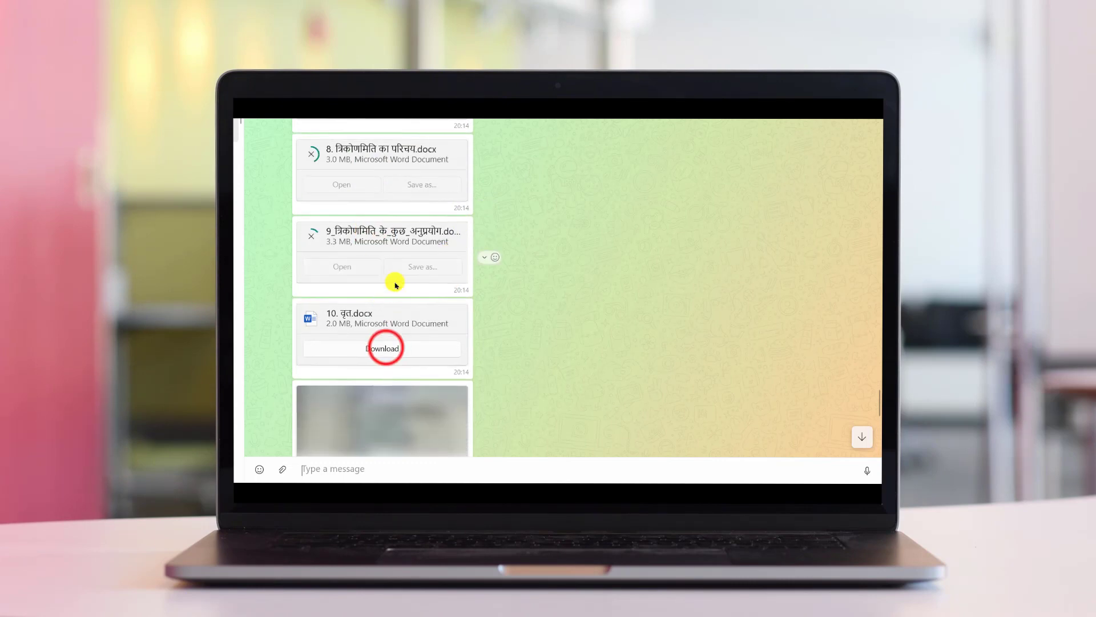
# - Download the Word files for chapters 11 to 14, which sit above chapter 1 in the chat
pyautogui.scroll(8, 529, 292)
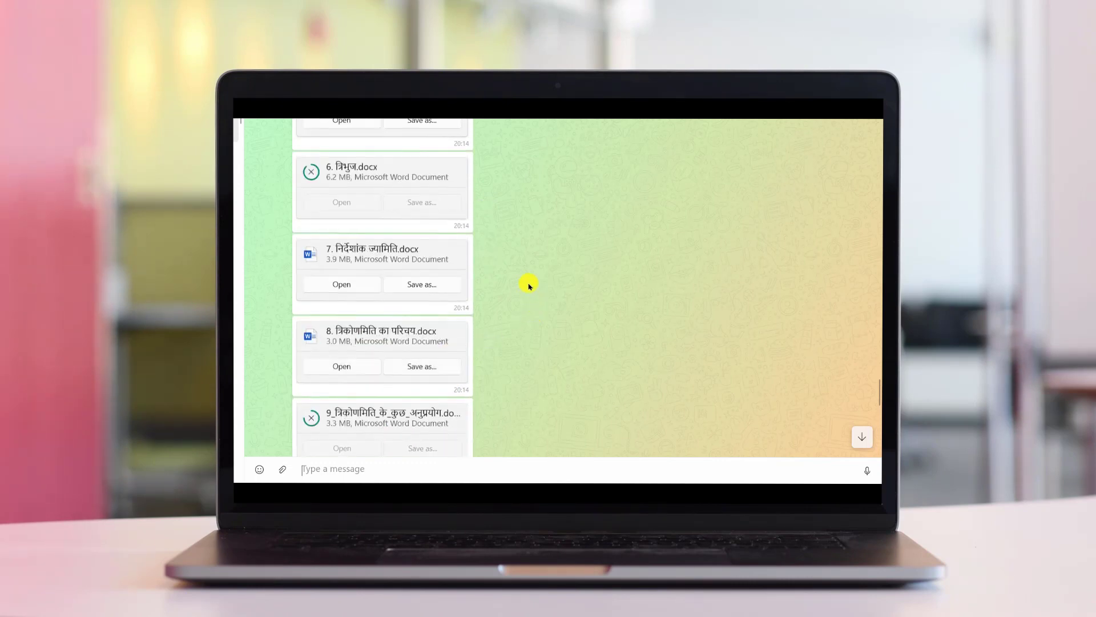
pyautogui.scroll(8, 529, 281)
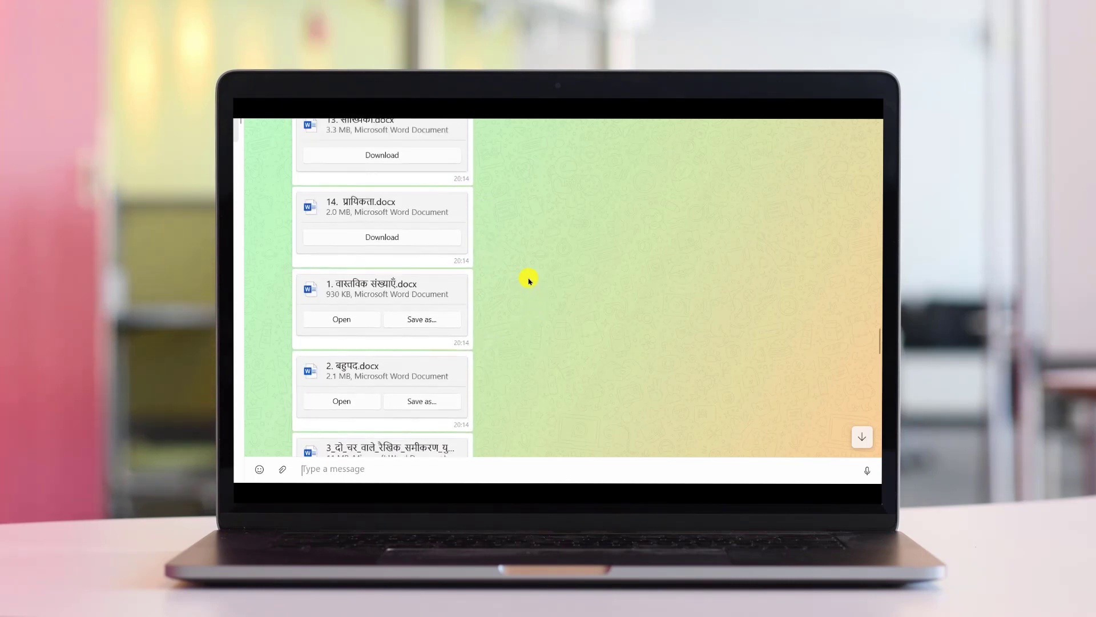
pyautogui.click(391, 148)
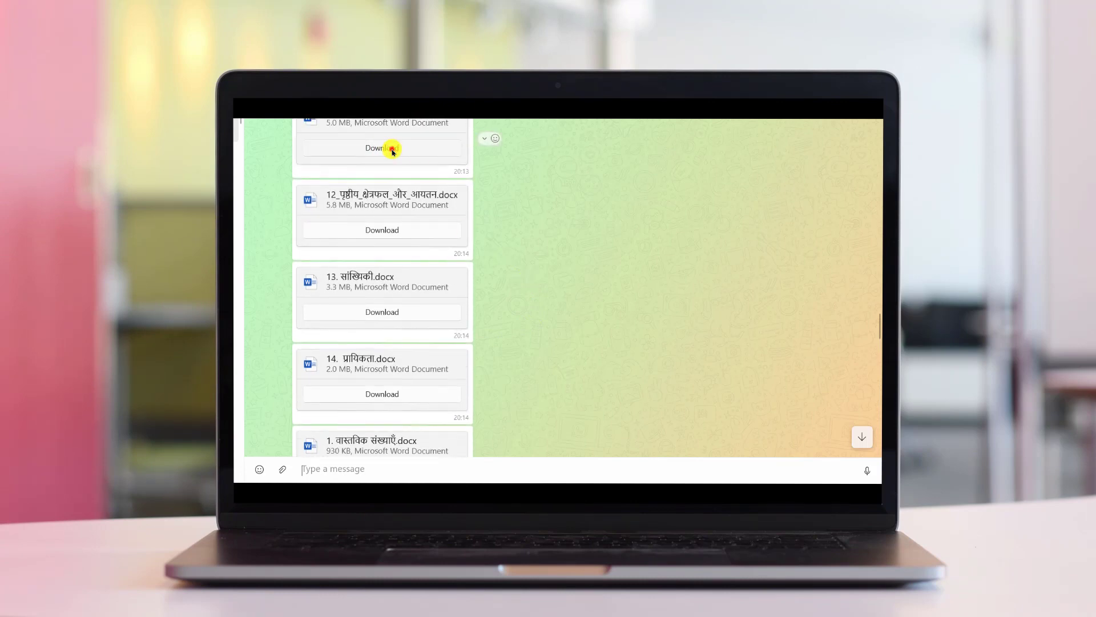
pyautogui.click(384, 230)
pyautogui.click(382, 312)
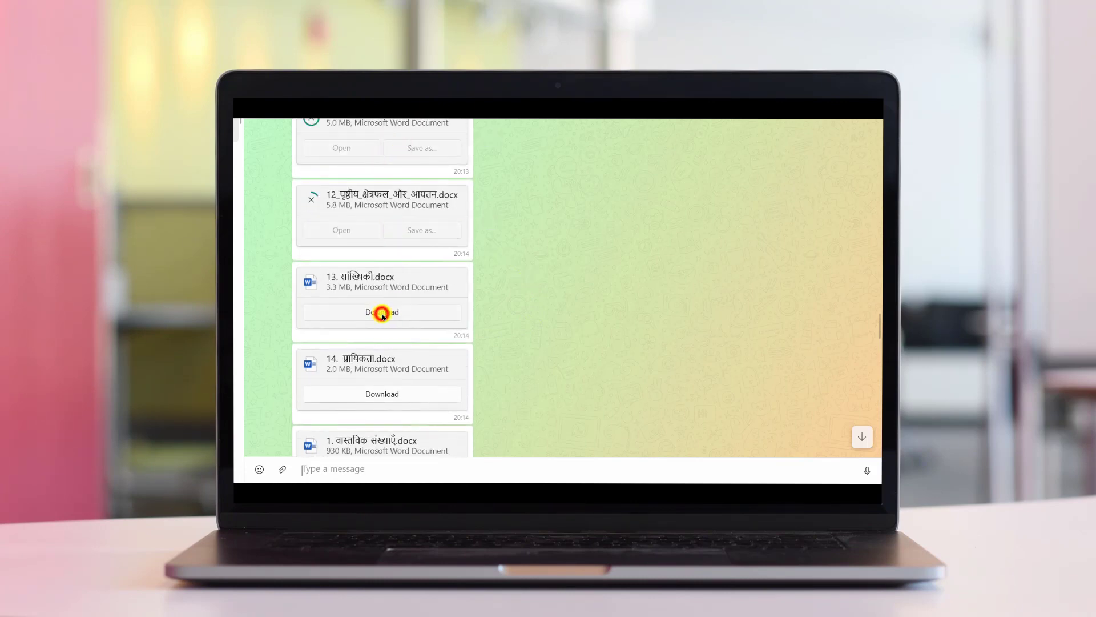
pyautogui.scroll(-2, 403, 327)
pyautogui.click(383, 283)
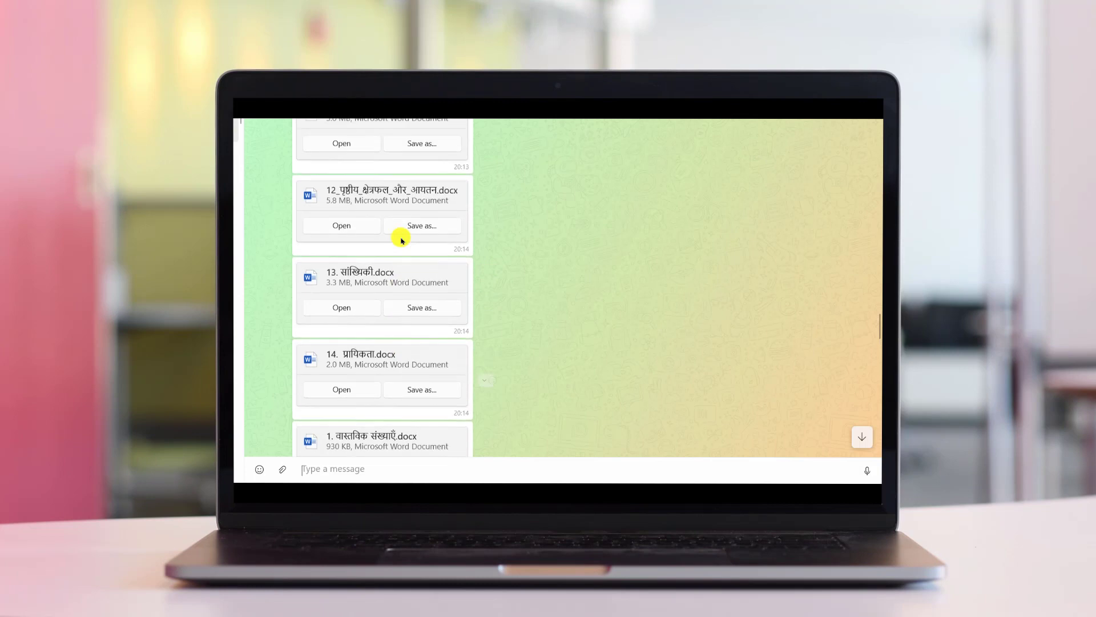
# - Start saving a copy of 1. वास्तविक संख्याएँ.docx and create a desktop folder named CLASS 10 MATH Book for it
pyautogui.scroll(-3, 401, 239)
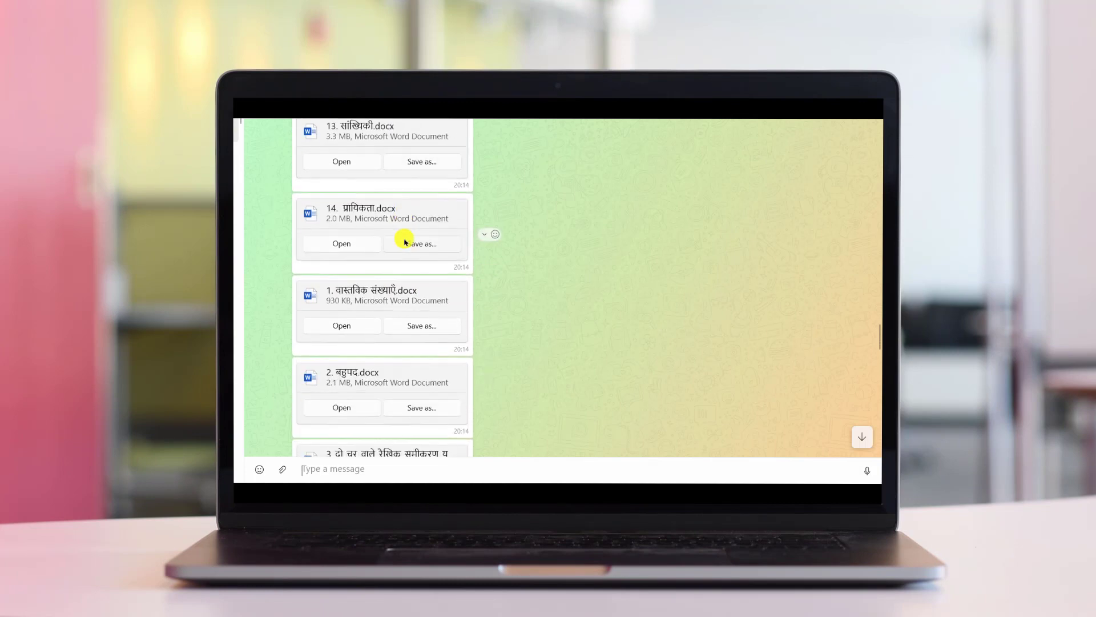
pyautogui.scroll(-1, 428, 268)
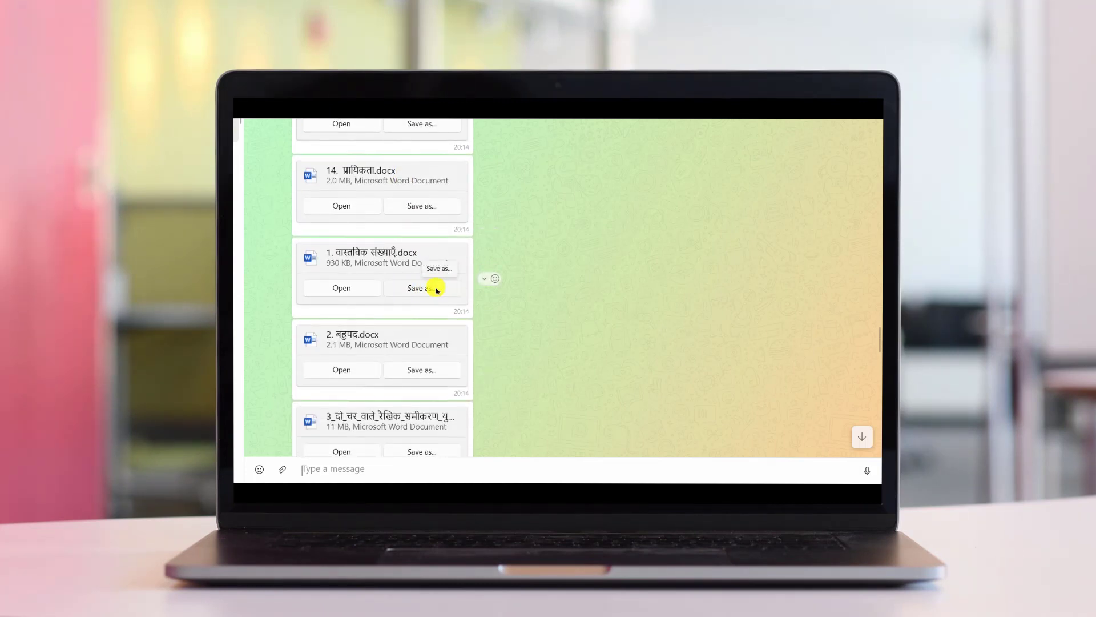
pyautogui.click(433, 288)
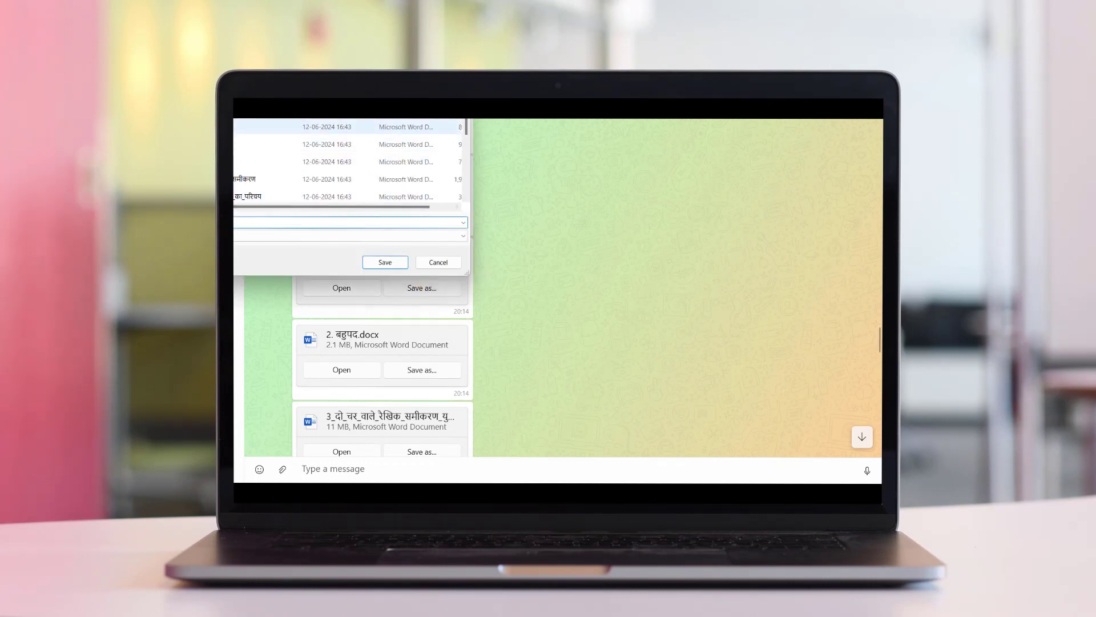
pyautogui.click(265, 168)
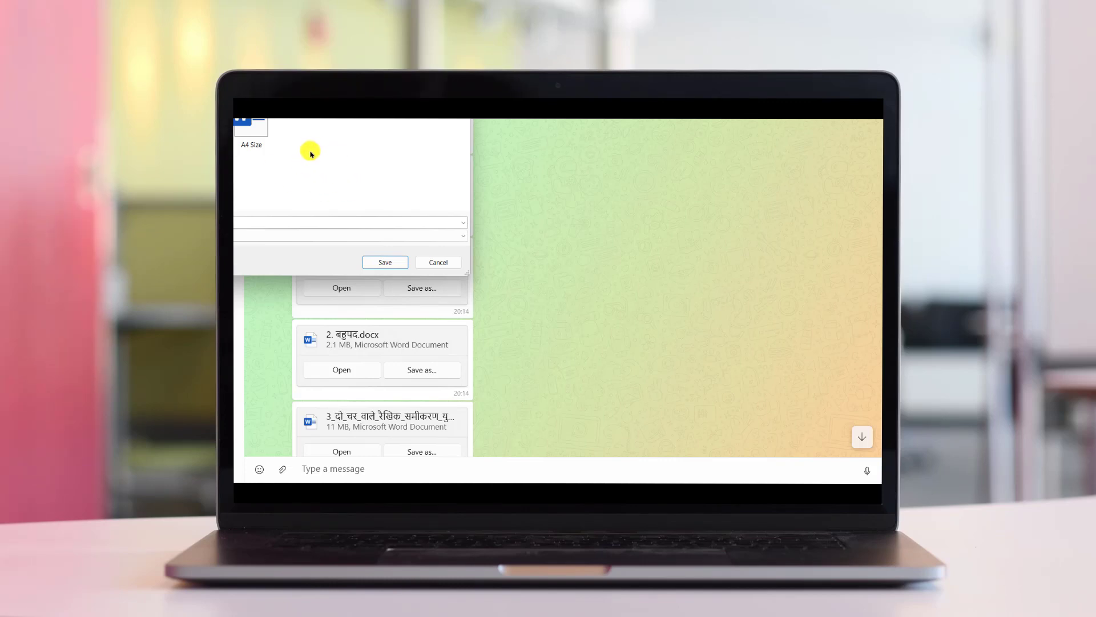
pyautogui.rightClick(311, 153)
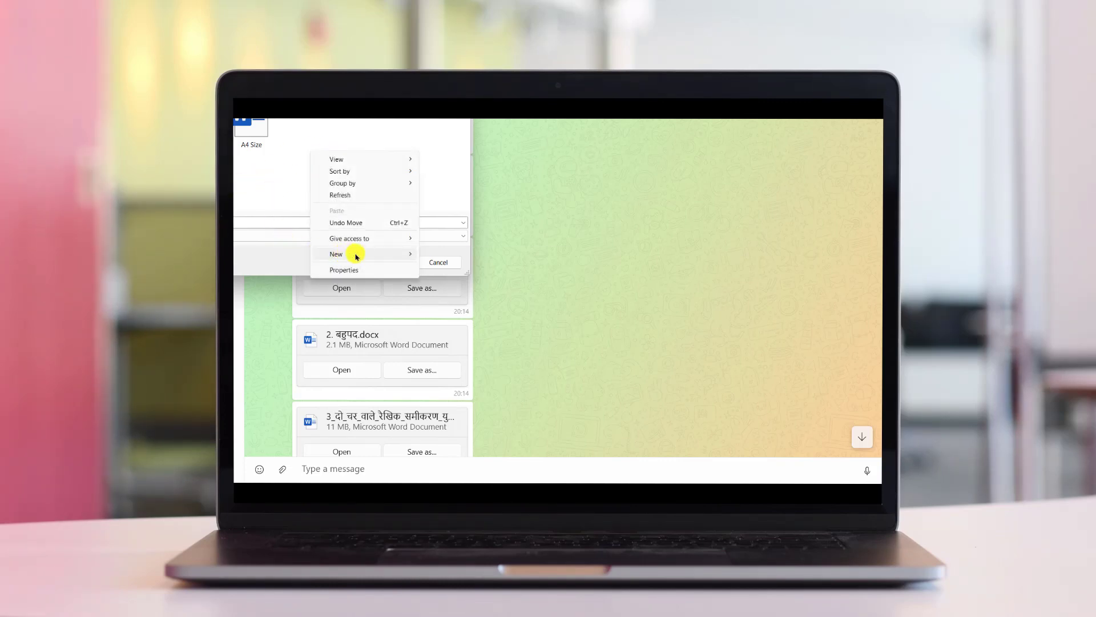
pyautogui.moveTo(343, 255)
pyautogui.click(448, 256)
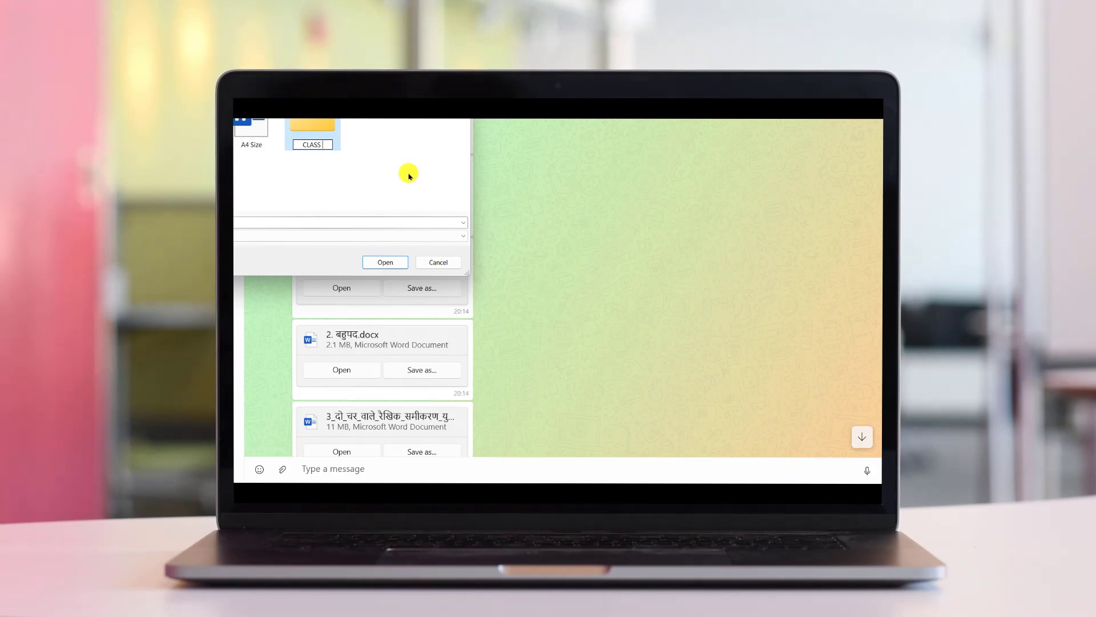
pyautogui.write('CLASS 10')
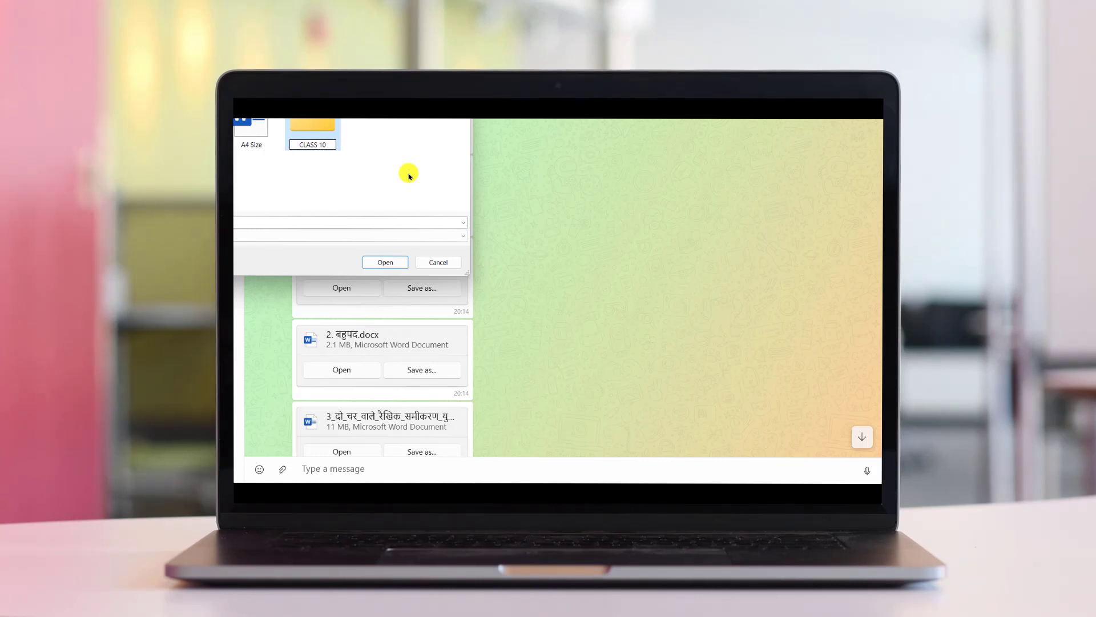
pyautogui.write(' MATH')
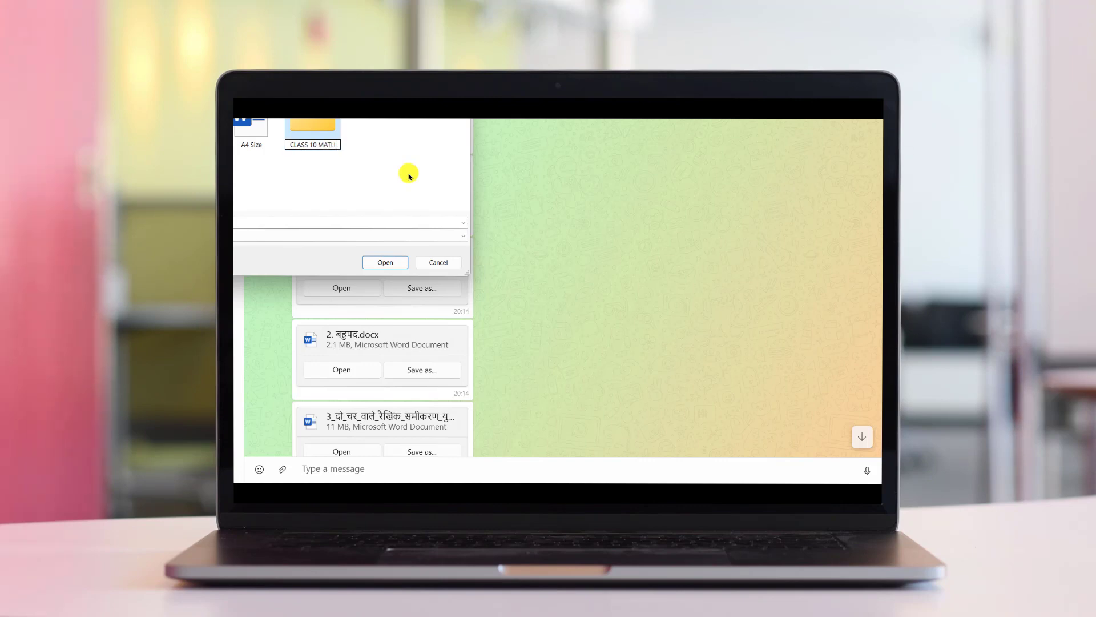
pyautogui.write(' Book')
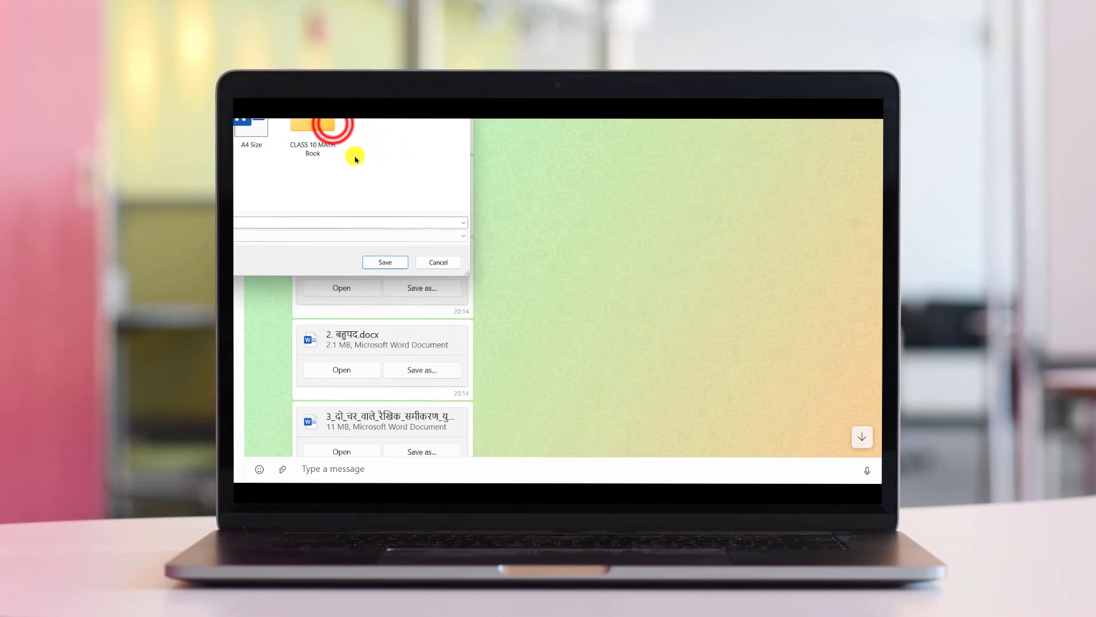
# - Save the Word files for chapters 1, 2 and 3 in the CLASS 10 MATH Book folder
pyautogui.doubleClick(330, 126)
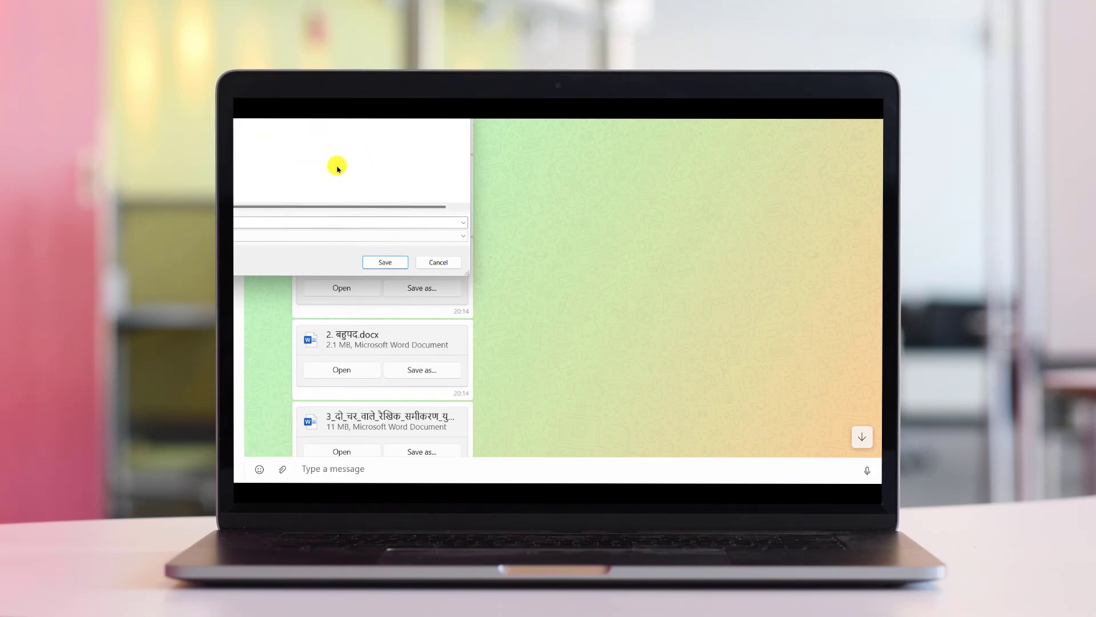
pyautogui.click(385, 262)
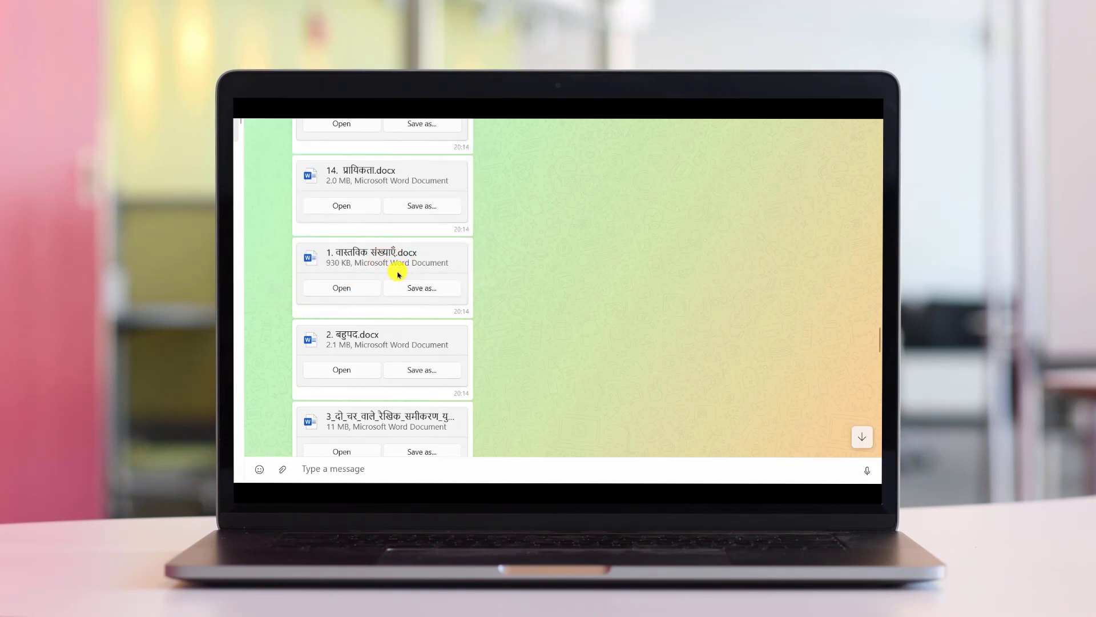
pyautogui.scroll(-1, 427, 294)
pyautogui.click(425, 295)
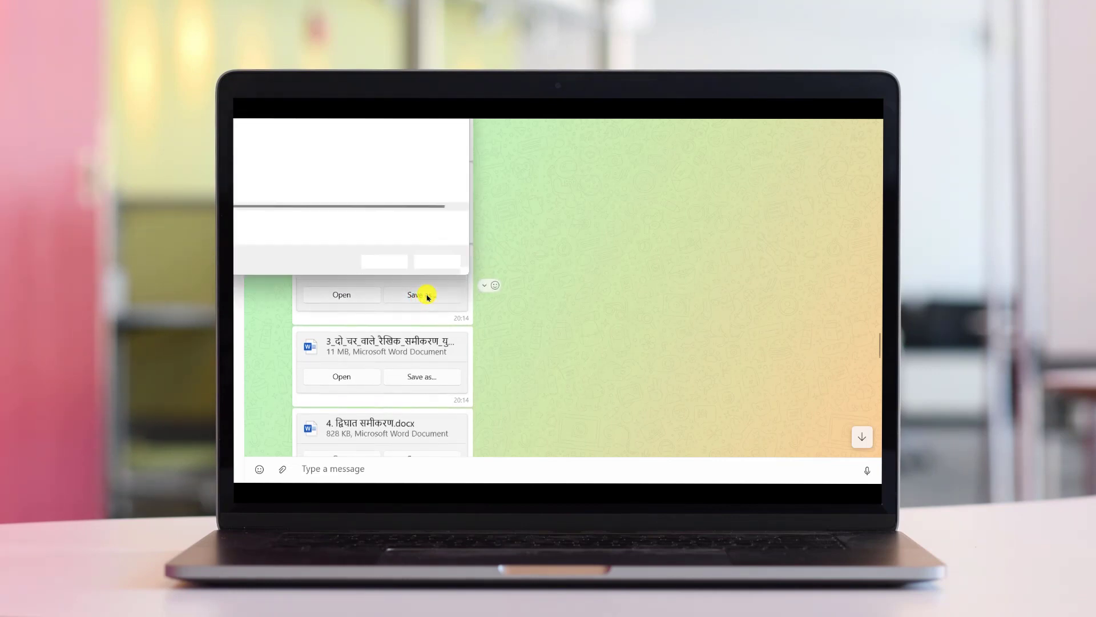
pyautogui.click(387, 262)
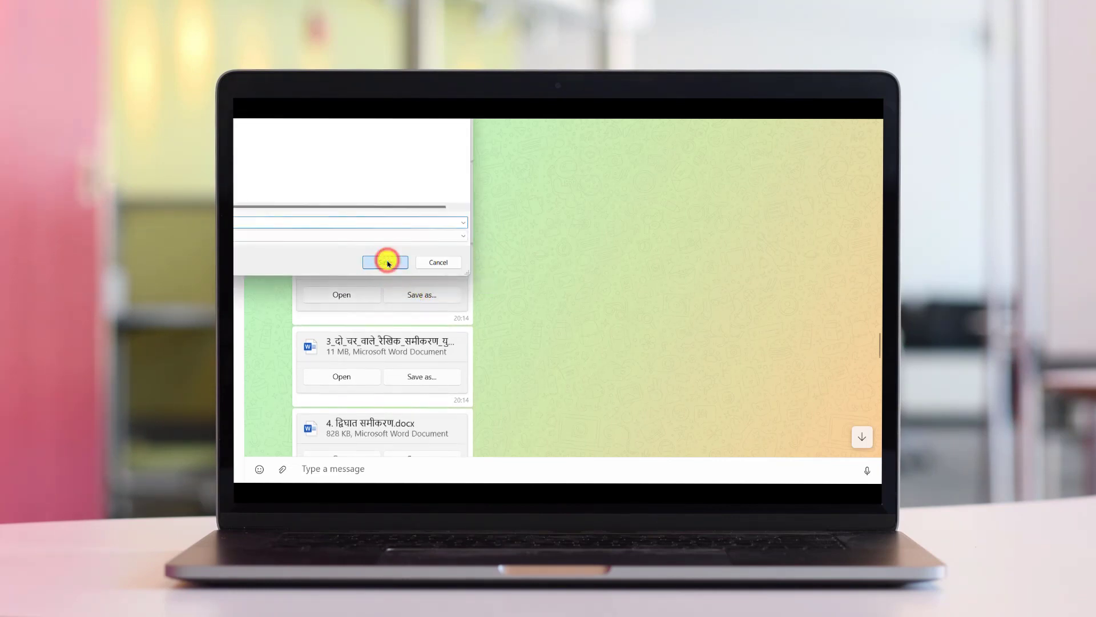
pyautogui.scroll(-2, 423, 262)
pyautogui.click(423, 266)
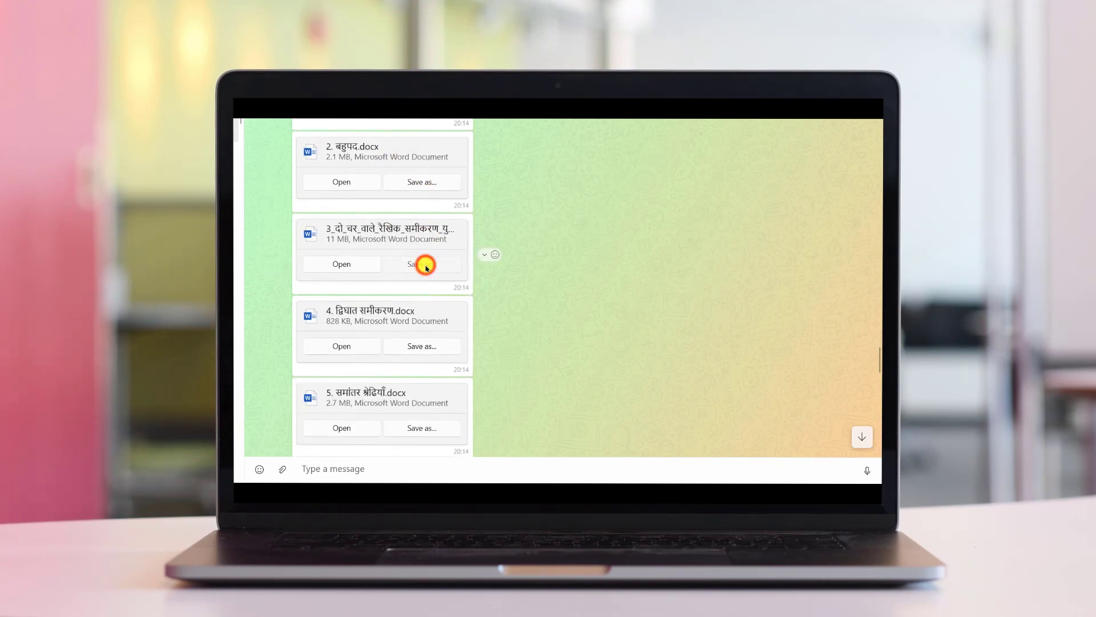
pyautogui.click(380, 263)
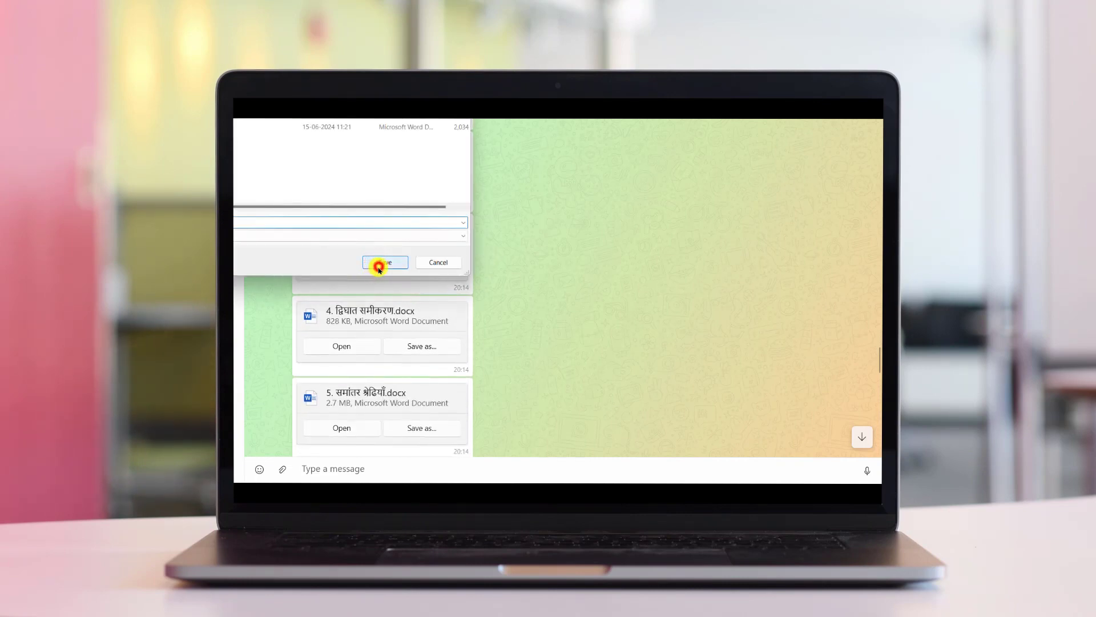
# - Save 4. द्विघात समीकरण.docx in the same folder and start saving a copy of 5. समांतर श्रेढियाँ.docx
pyautogui.scroll(-1, 388, 273)
pyautogui.click(423, 270)
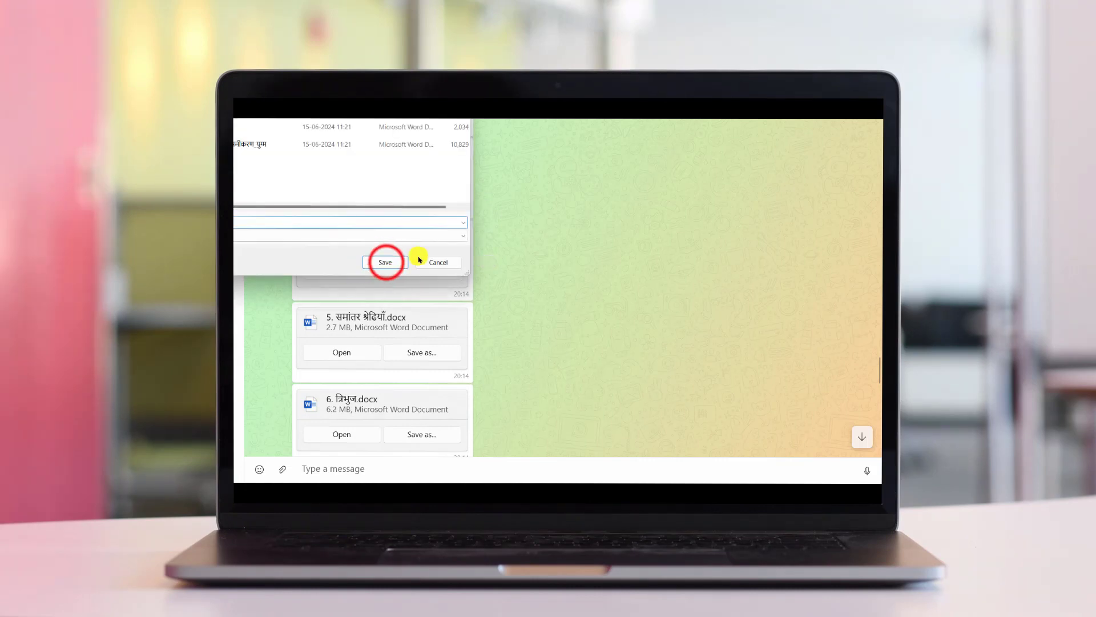
pyautogui.click(386, 263)
pyautogui.scroll(-1, 411, 274)
pyautogui.click(420, 314)
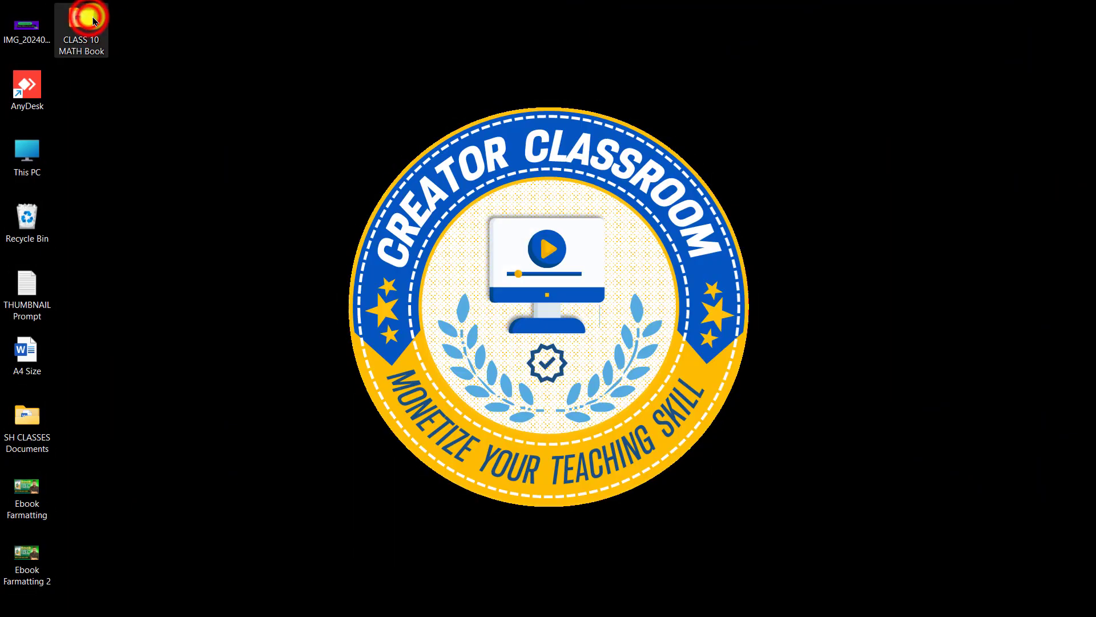
# - Open the CLASS 10 MATH Book folder from the desktop and look over its chapter files
pyautogui.doubleClick(82, 28)
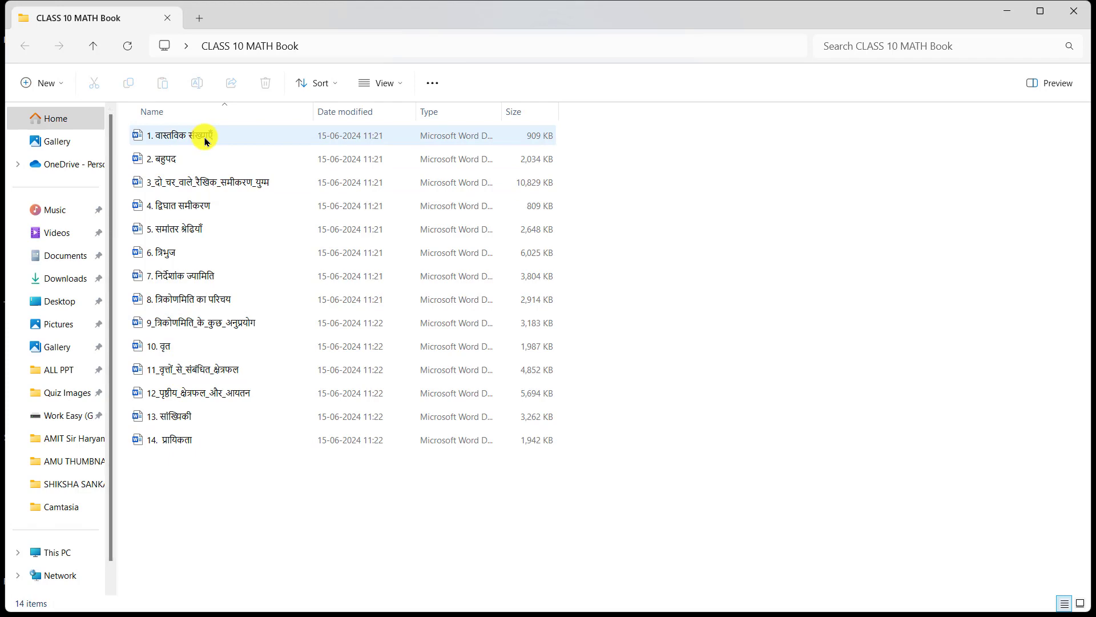
pyautogui.moveTo(206, 141)
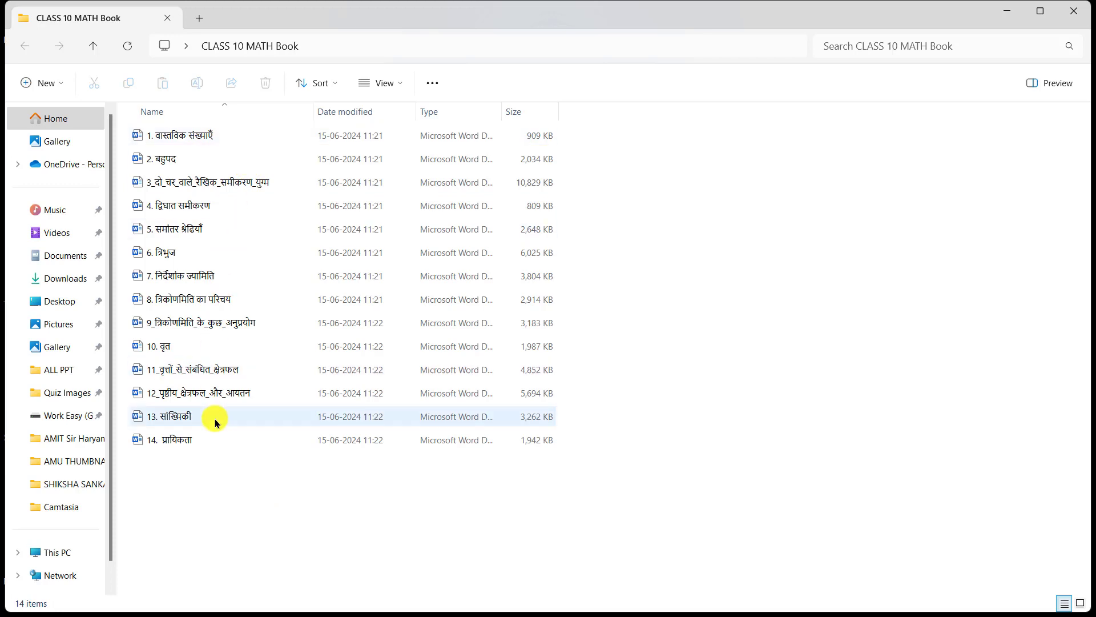
pyautogui.moveTo(215, 422)
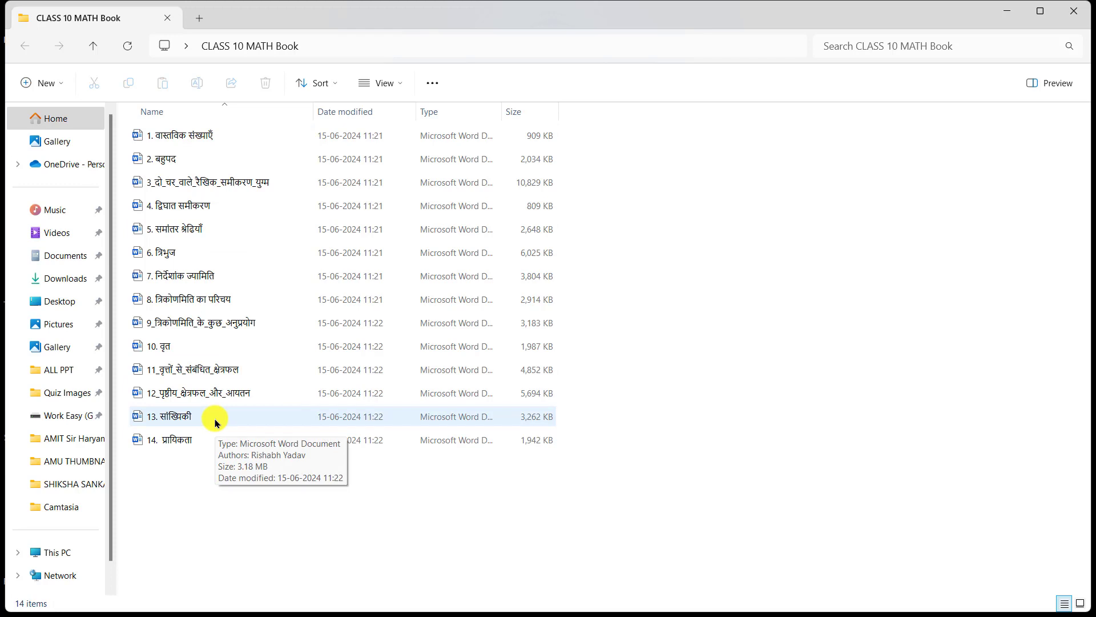
# - Create a Word document named CLASS 10 MATH BOOK Word in the CLASS 10 MATH Book folder and open it
pyautogui.rightClick(170, 492)
pyautogui.moveTo(217, 458)
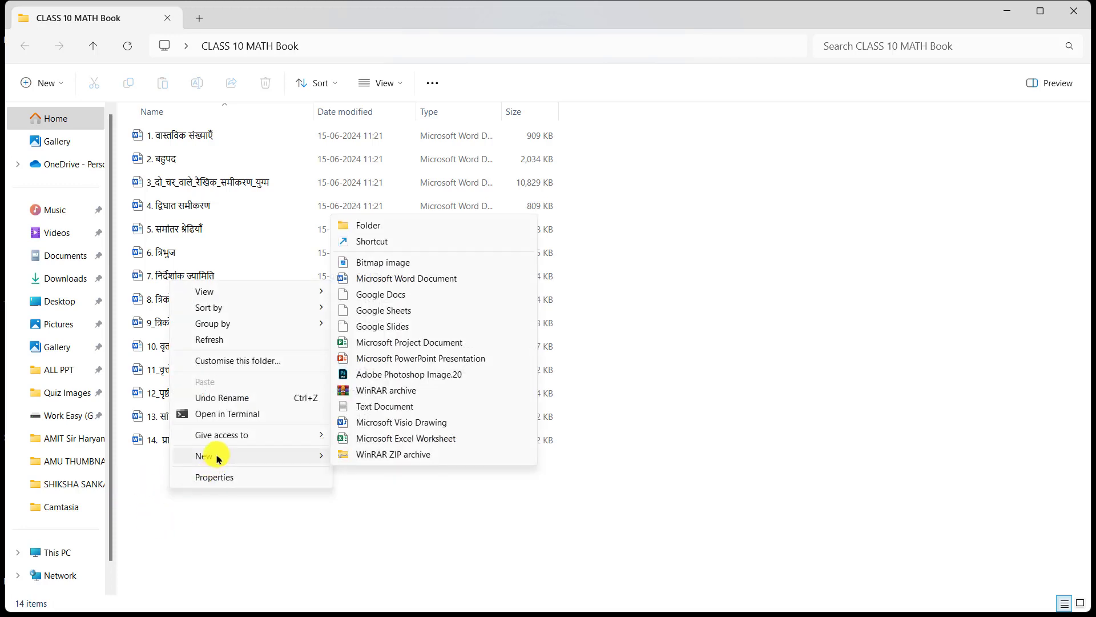
pyautogui.click(406, 278)
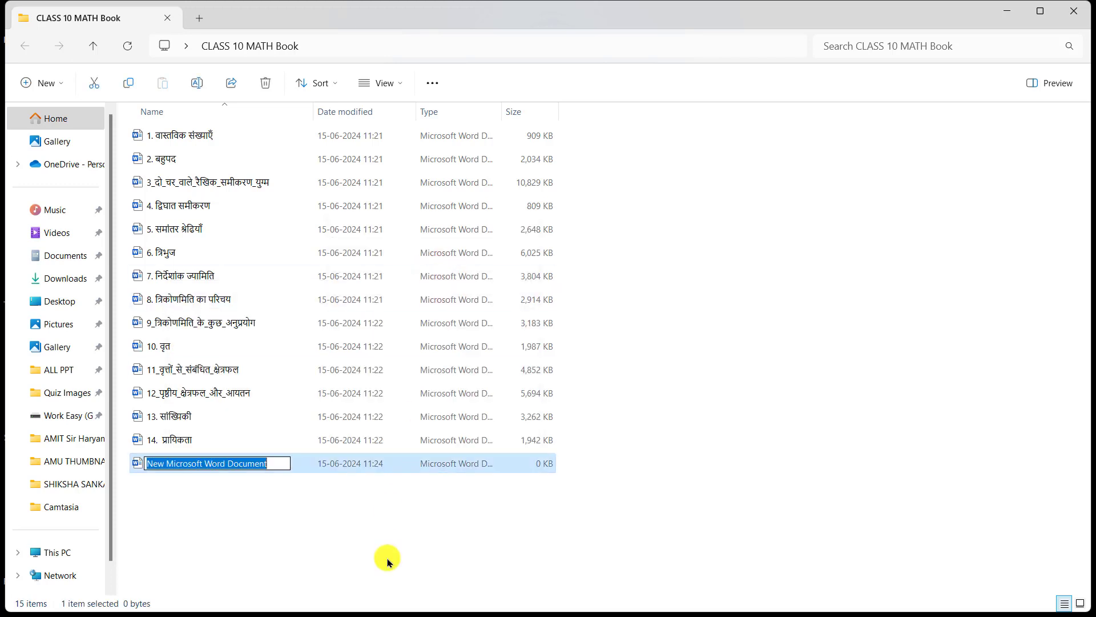
pyautogui.write('CLASS 10 MATH BOOK Word')
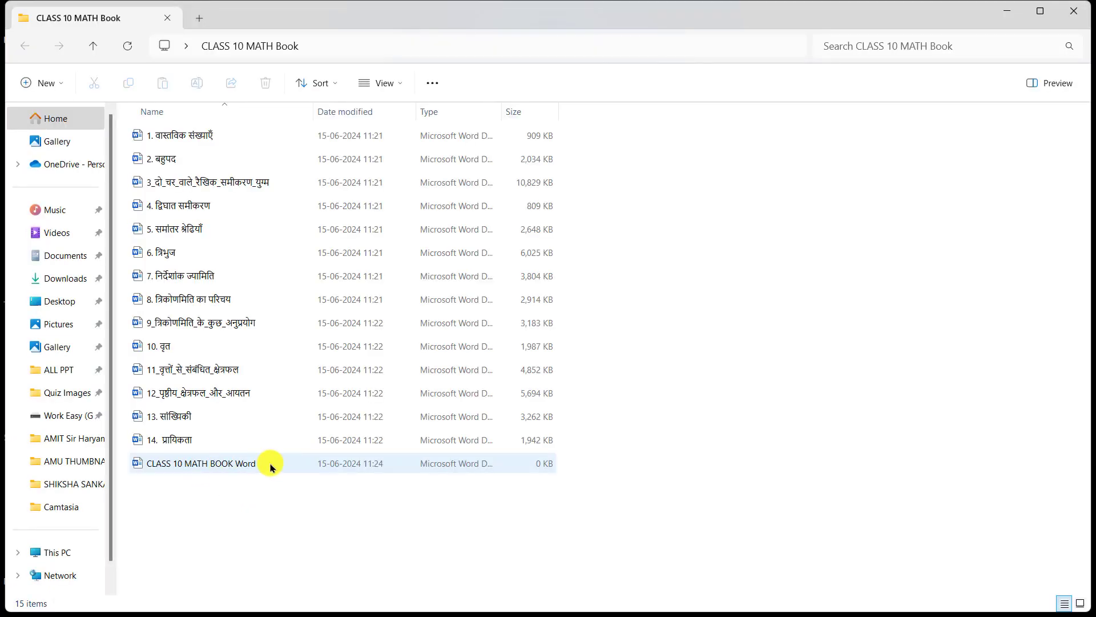
pyautogui.click(271, 466)
pyautogui.doubleClick(270, 467)
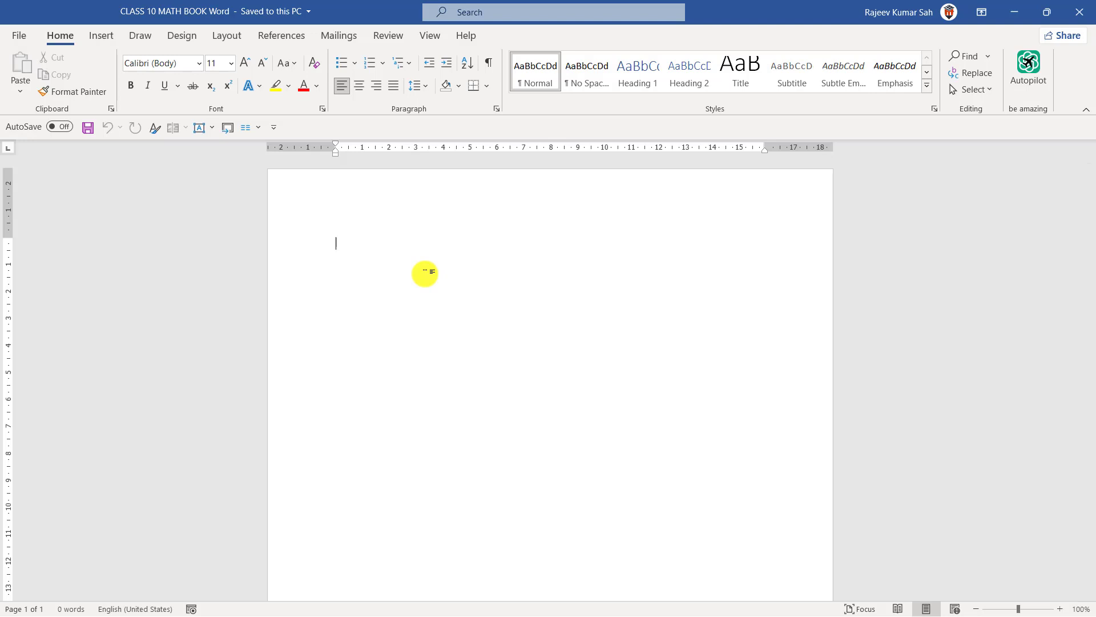
# - Set up the blank document's page with A4 size, portrait orientation and Normal margins
pyautogui.click(233, 37)
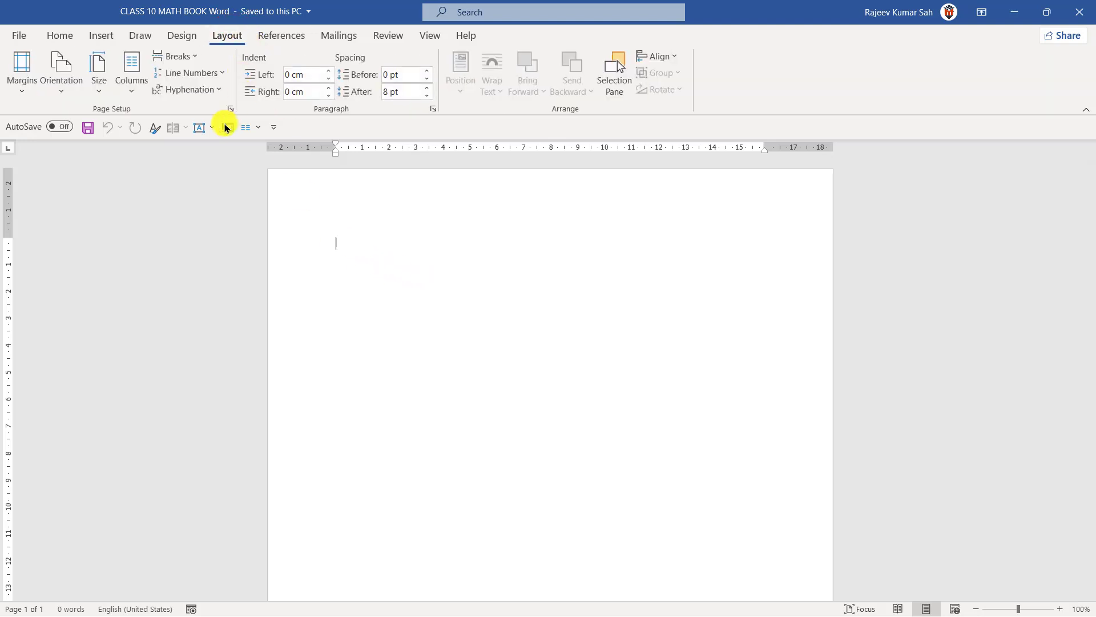
pyautogui.click(98, 82)
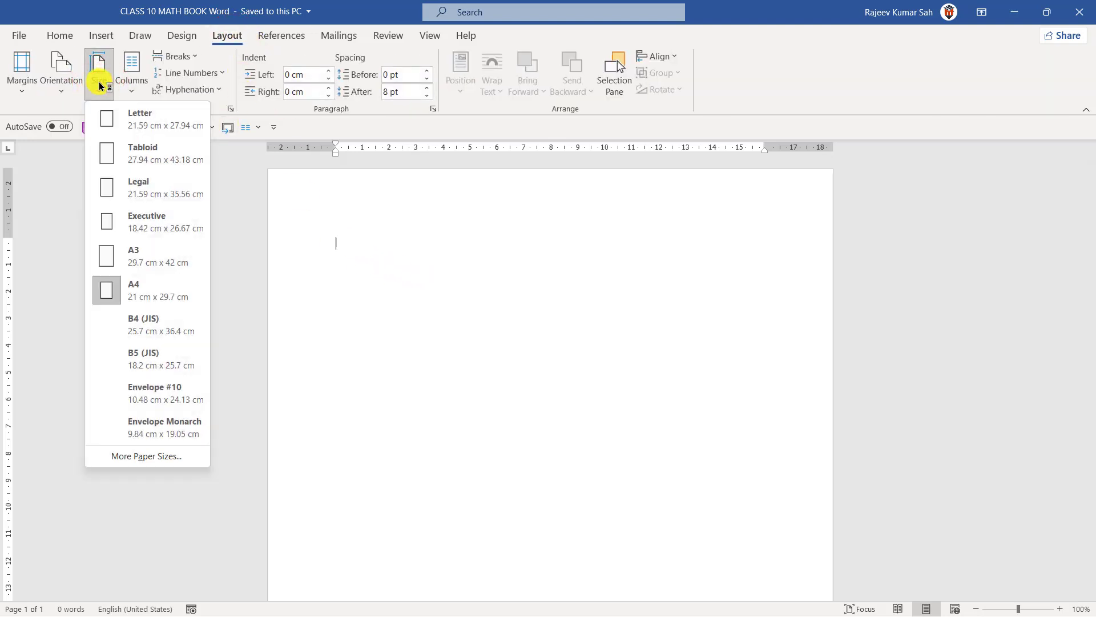
pyautogui.click(137, 301)
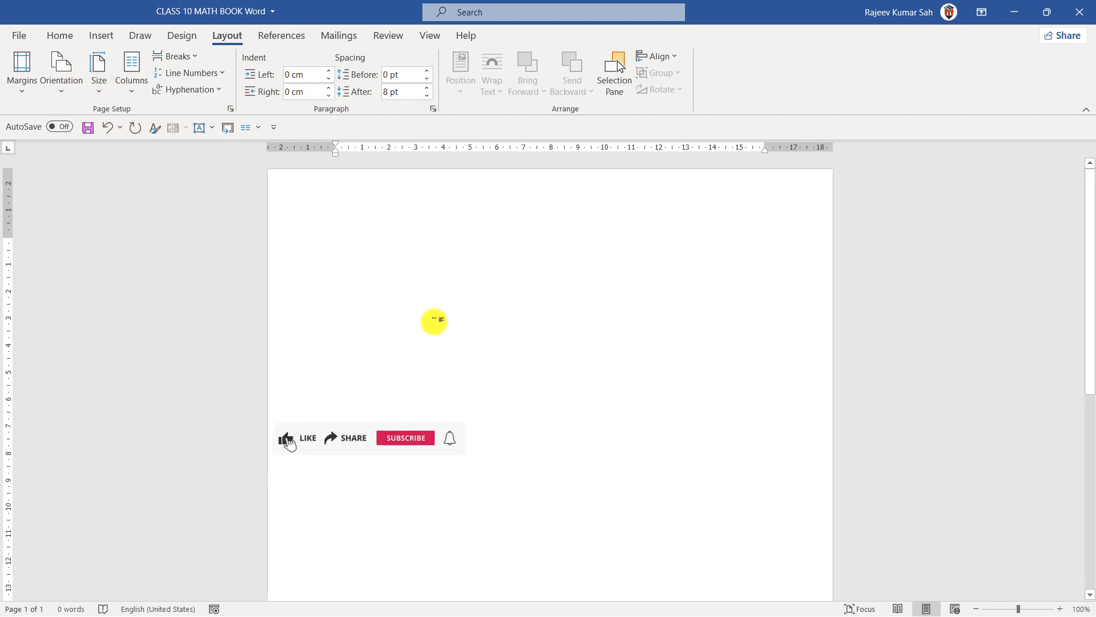
pyautogui.click(56, 88)
pyautogui.click(81, 114)
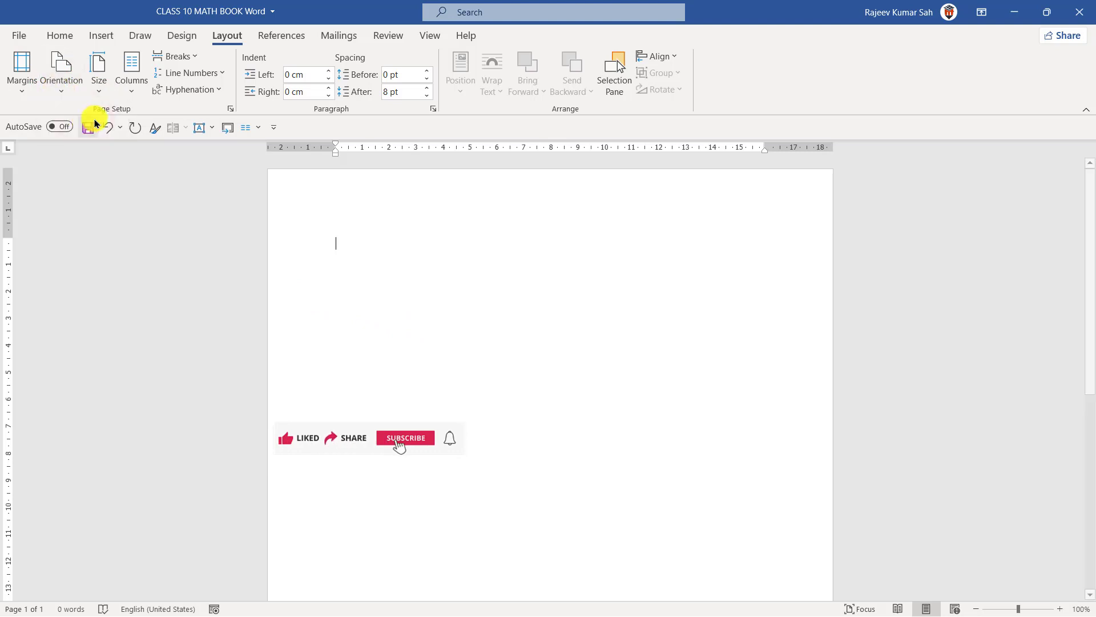
pyautogui.click(24, 84)
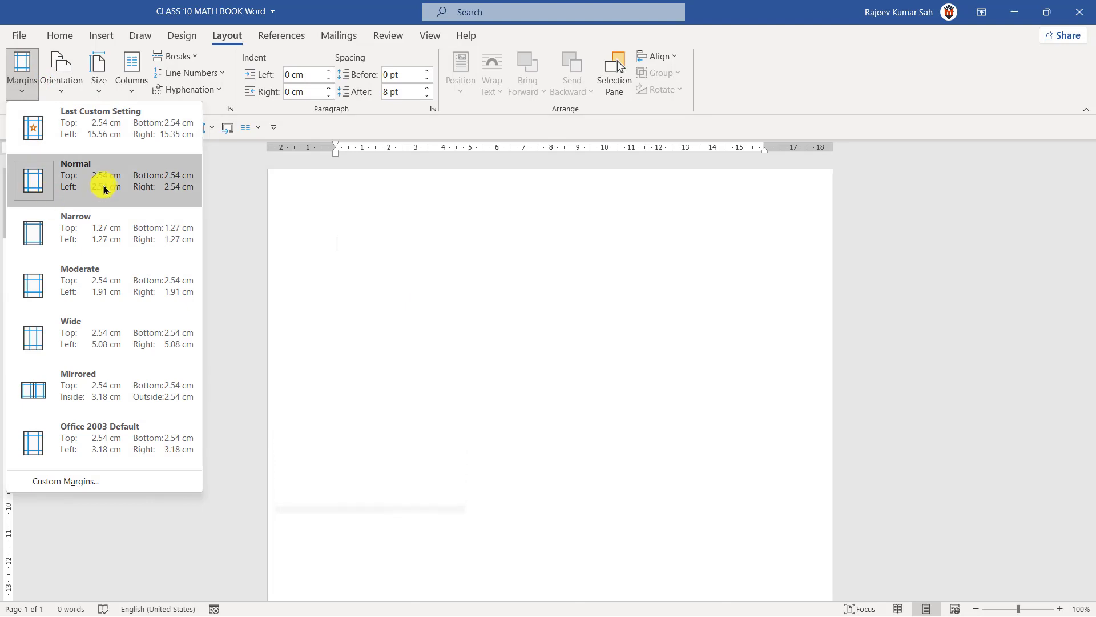
pyautogui.click(103, 189)
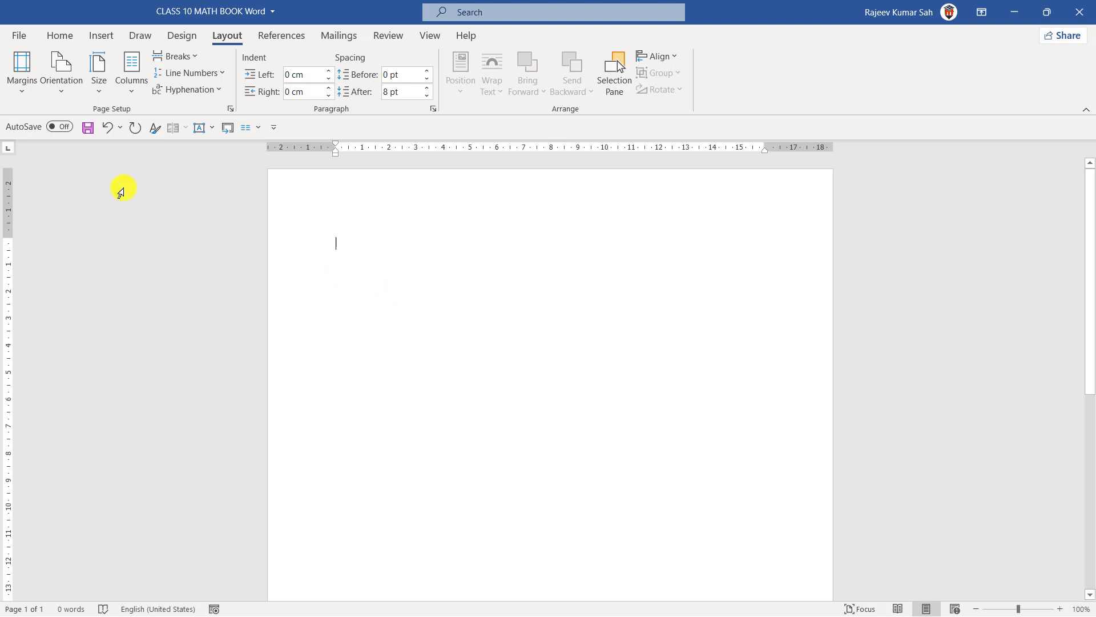
pyautogui.click(59, 35)
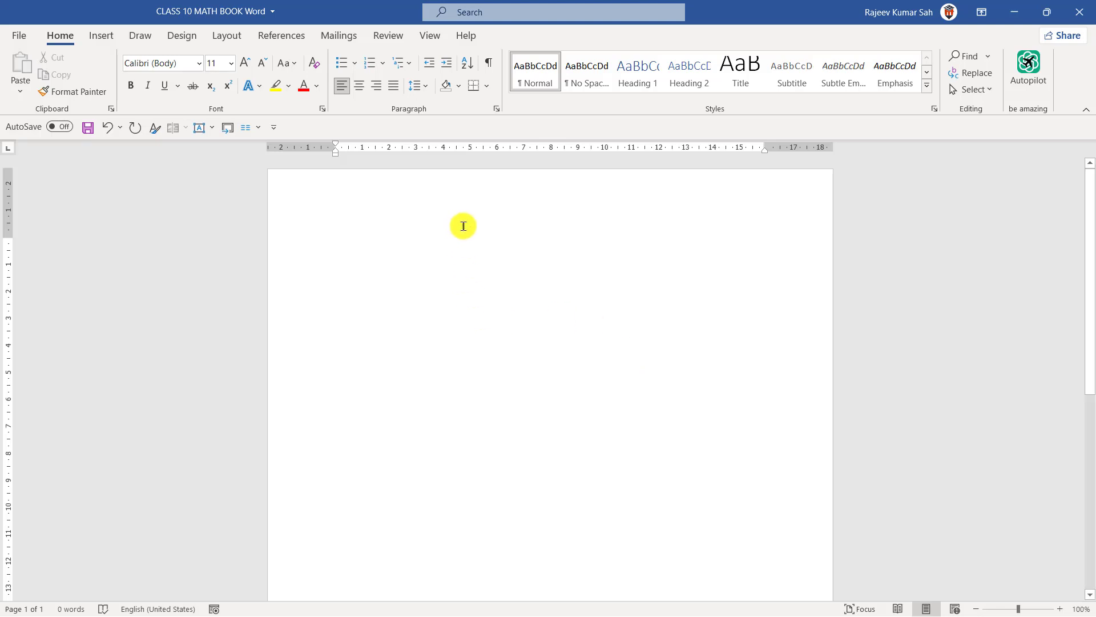
pyautogui.scroll(-2, 485, 318)
pyautogui.scroll(1, 467, 281)
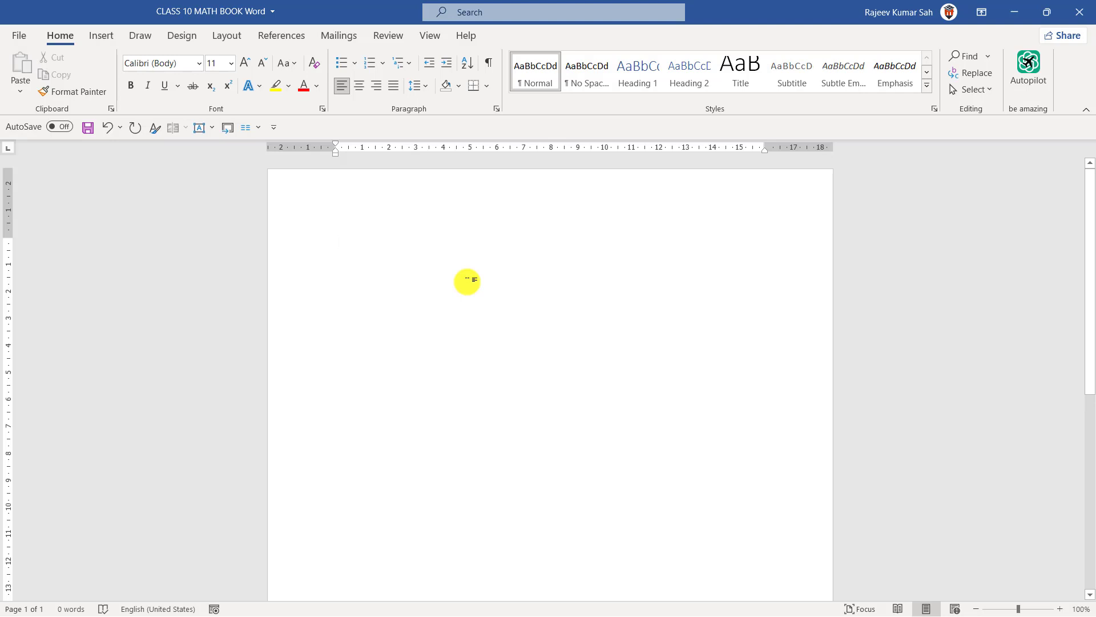
# - Start inserting text from files into the document and browse to the CLASS 10 MATH Book folder on the desktop
pyautogui.click(109, 38)
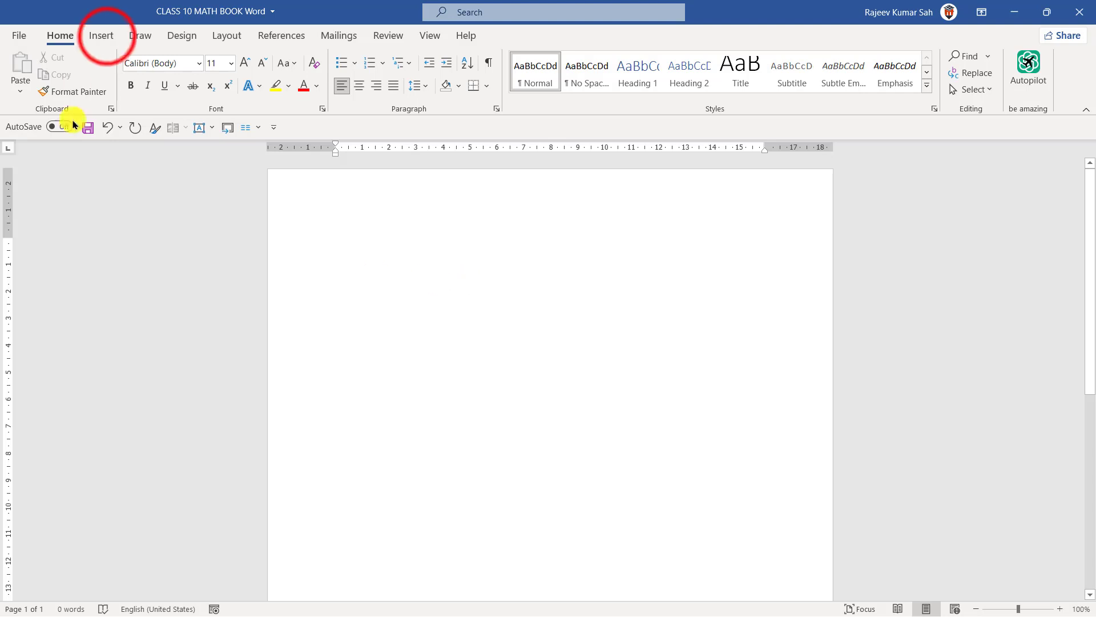
pyautogui.click(106, 39)
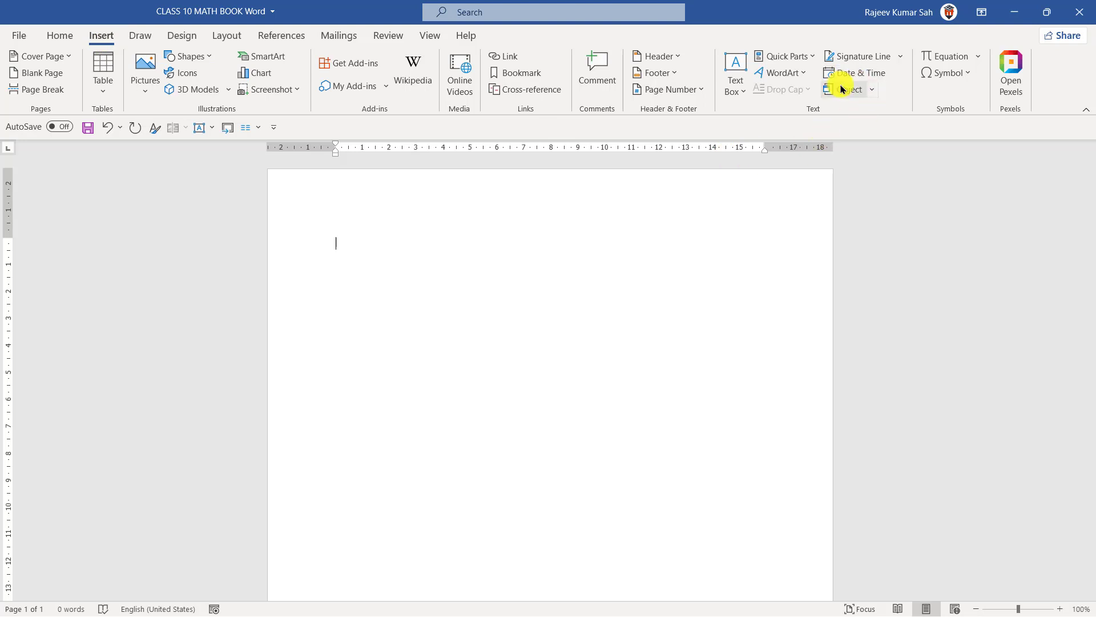
pyautogui.click(877, 94)
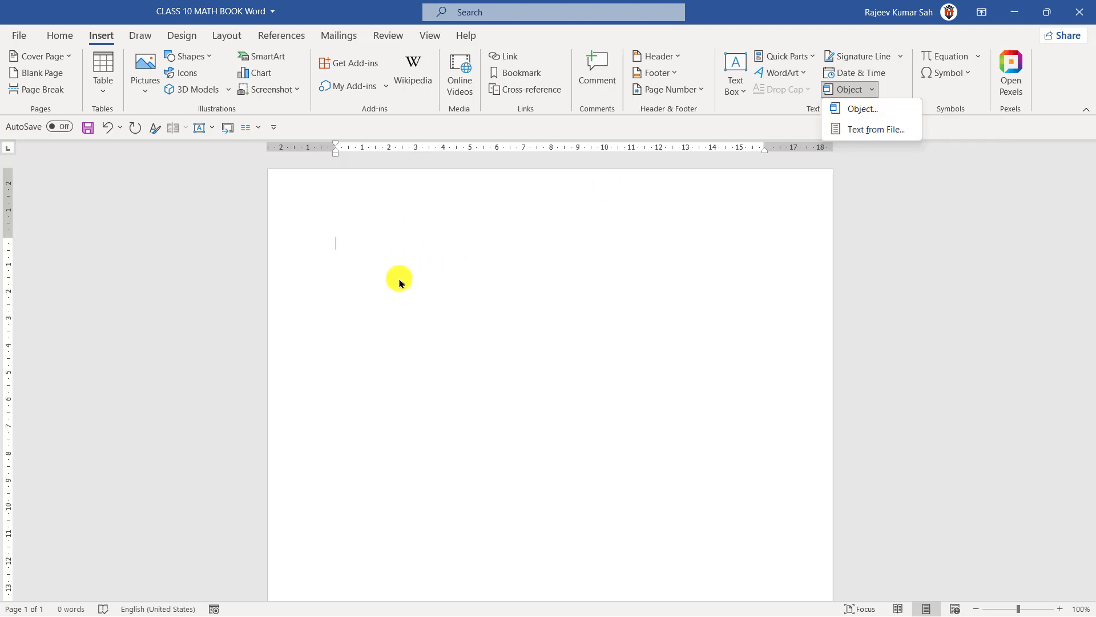
pyautogui.click(875, 130)
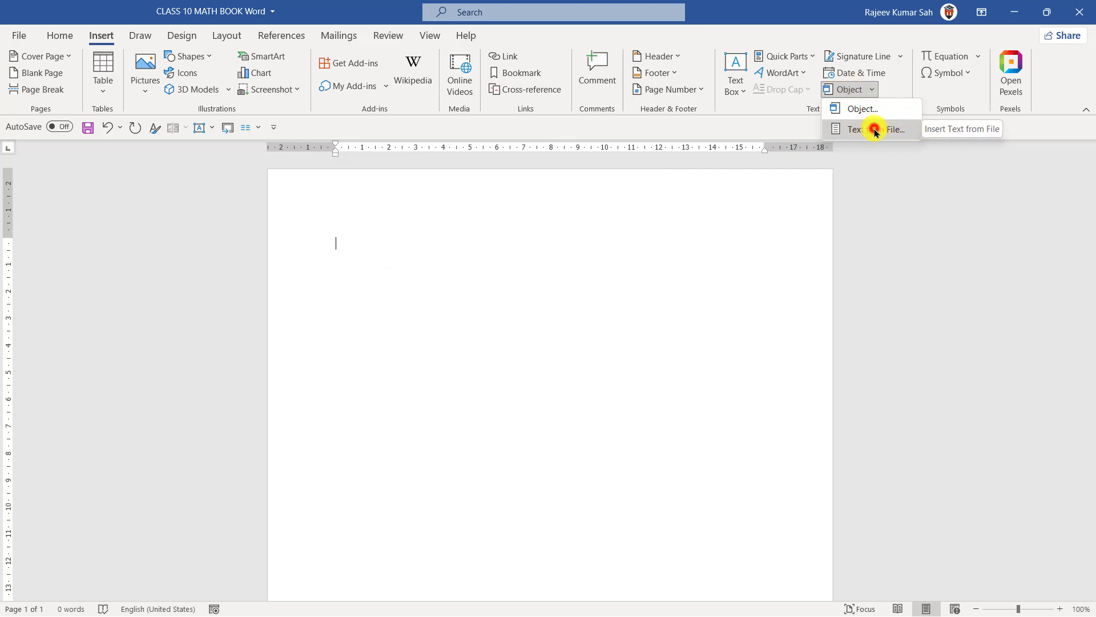
pyautogui.click(57, 212)
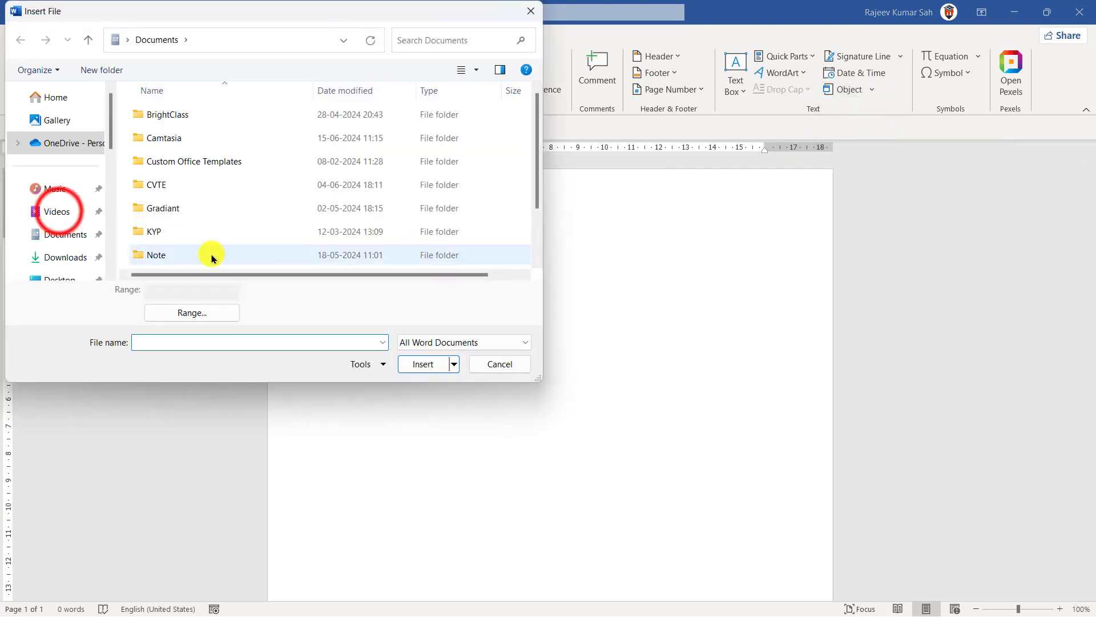
pyautogui.scroll(-2, 60, 215)
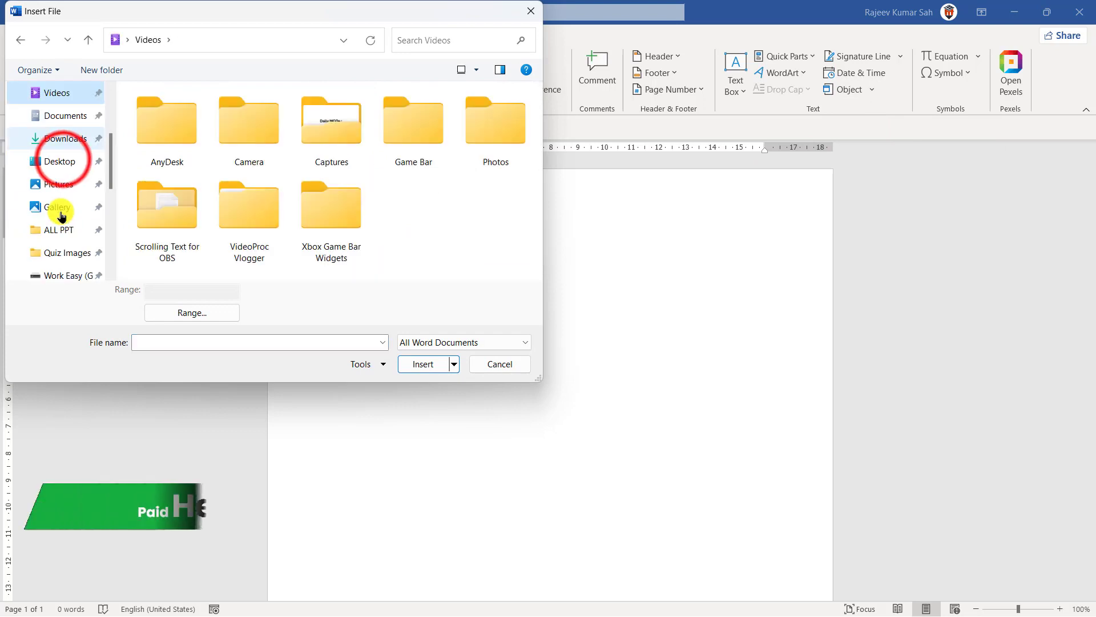
pyautogui.click(63, 162)
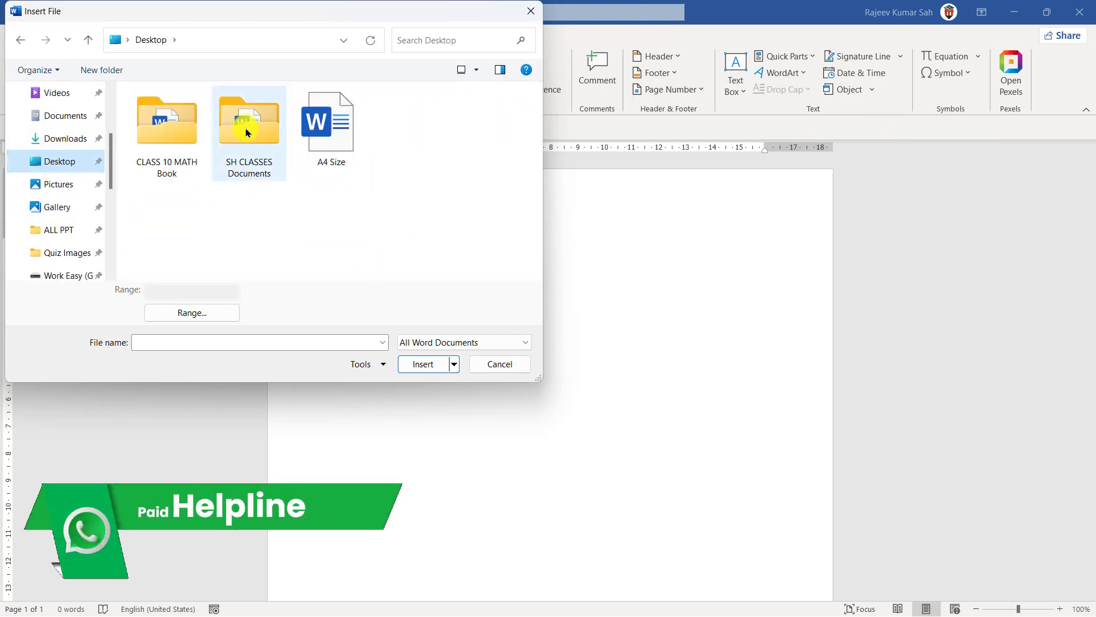
pyautogui.click(151, 135)
pyautogui.doubleClick(152, 134)
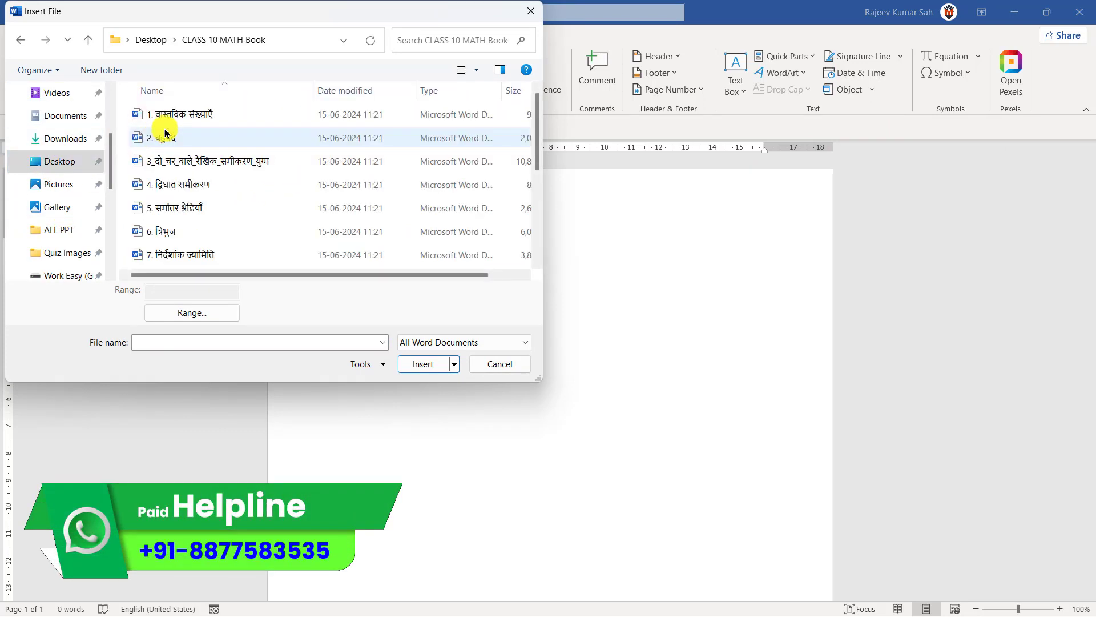
# - Look through the folder's file list and check the order of the chapter files
pyautogui.click(223, 209)
pyautogui.click(187, 117)
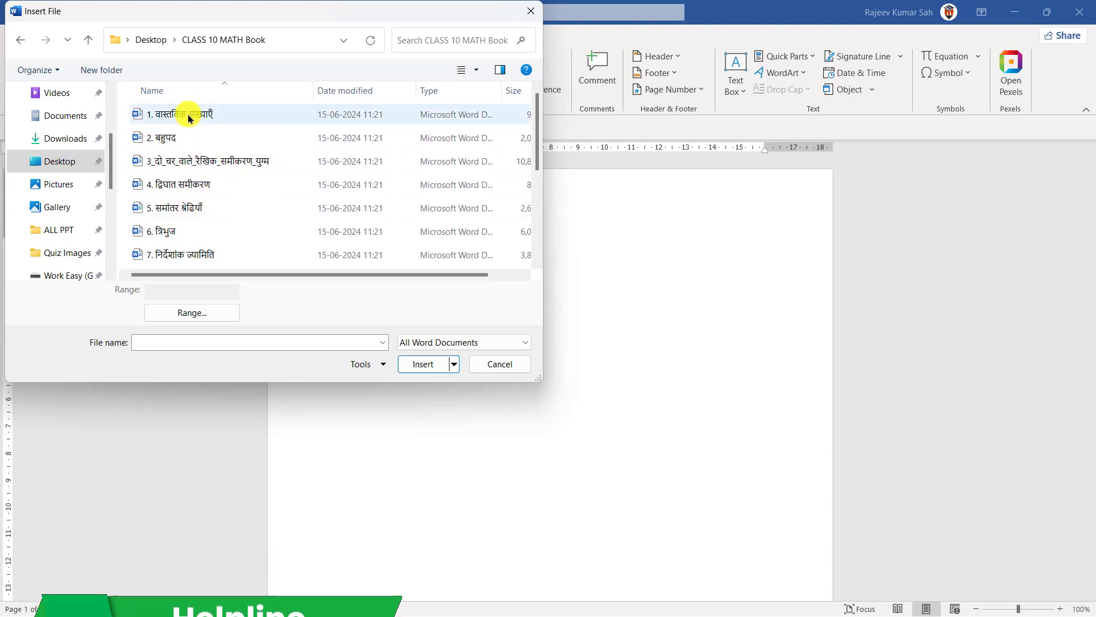
pyautogui.scroll(-3, 184, 186)
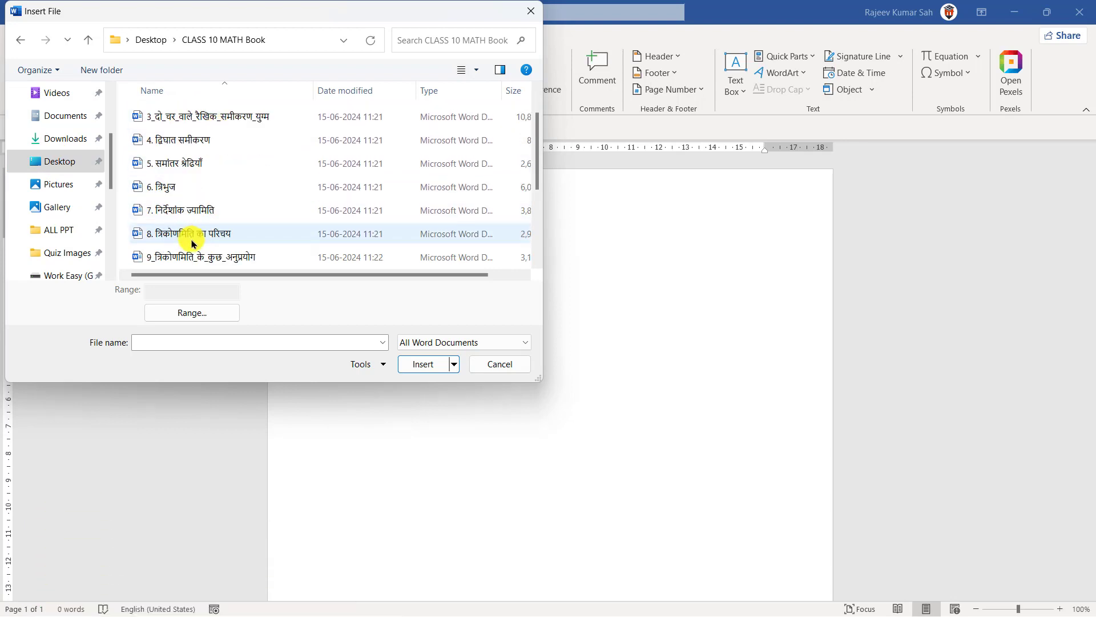
pyautogui.scroll(3, 192, 239)
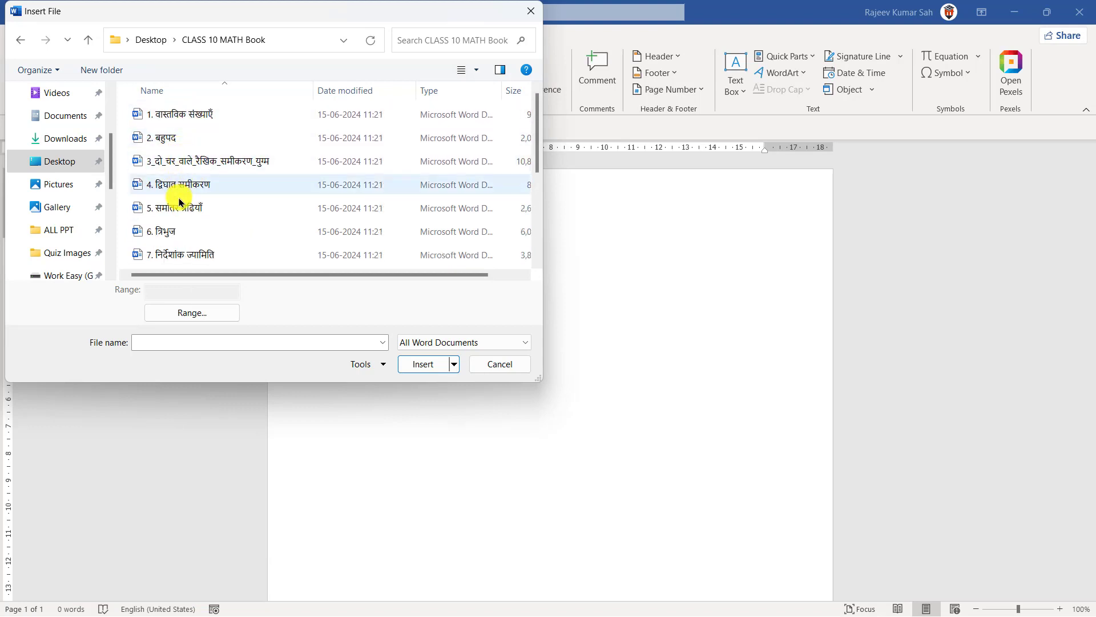
pyautogui.scroll(-2, 181, 240)
pyautogui.scroll(-2, 180, 242)
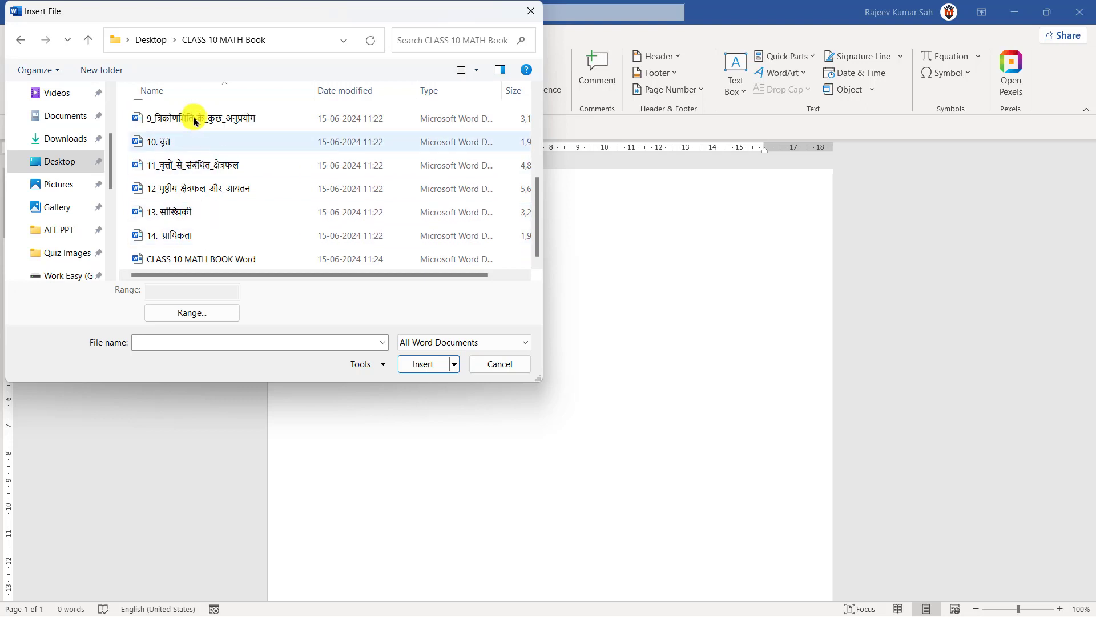
pyautogui.scroll(2, 195, 140)
pyautogui.scroll(2, 197, 160)
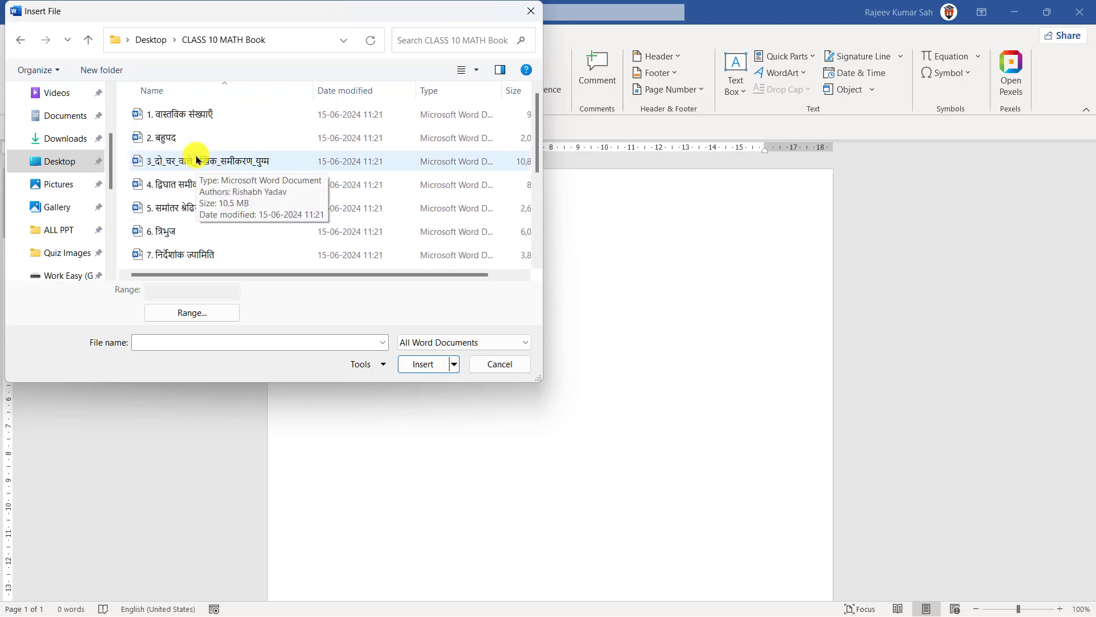
# - Select chapter files 1 to 14, leaving out CLASS 10 MATH BOOK Word, and insert their text into the document
pyautogui.click(125, 107)
pyautogui.moveTo(126, 108); pyautogui.dragTo(218, 245)
pyautogui.scroll(-4, 198, 196)
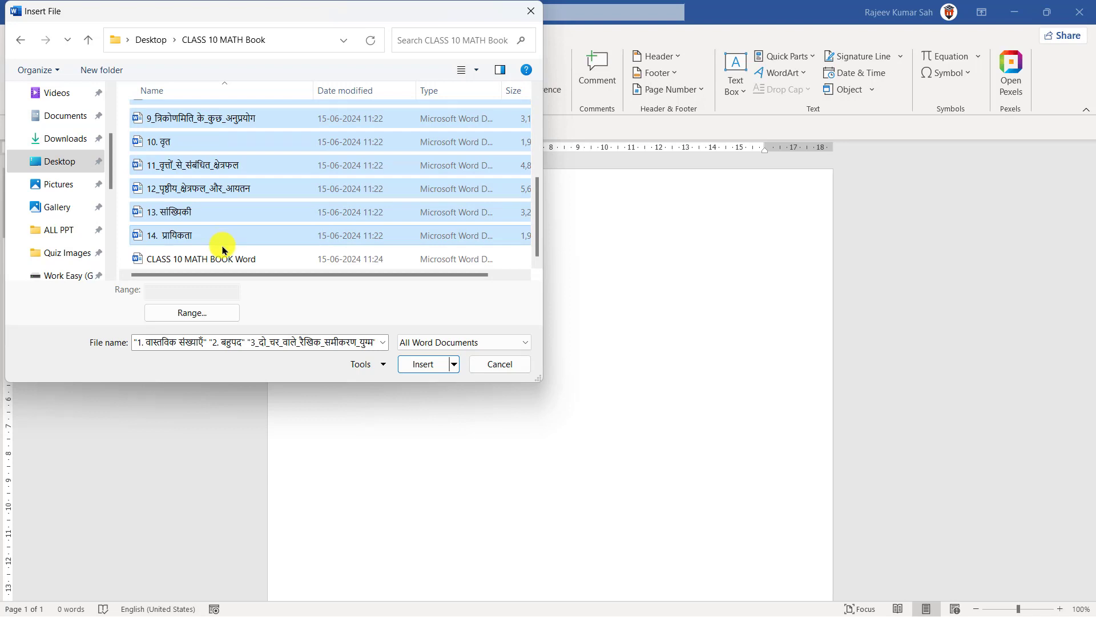
pyautogui.keyDown('ctrl'); pyautogui.click(225, 259); pyautogui.keyUp('ctrl')
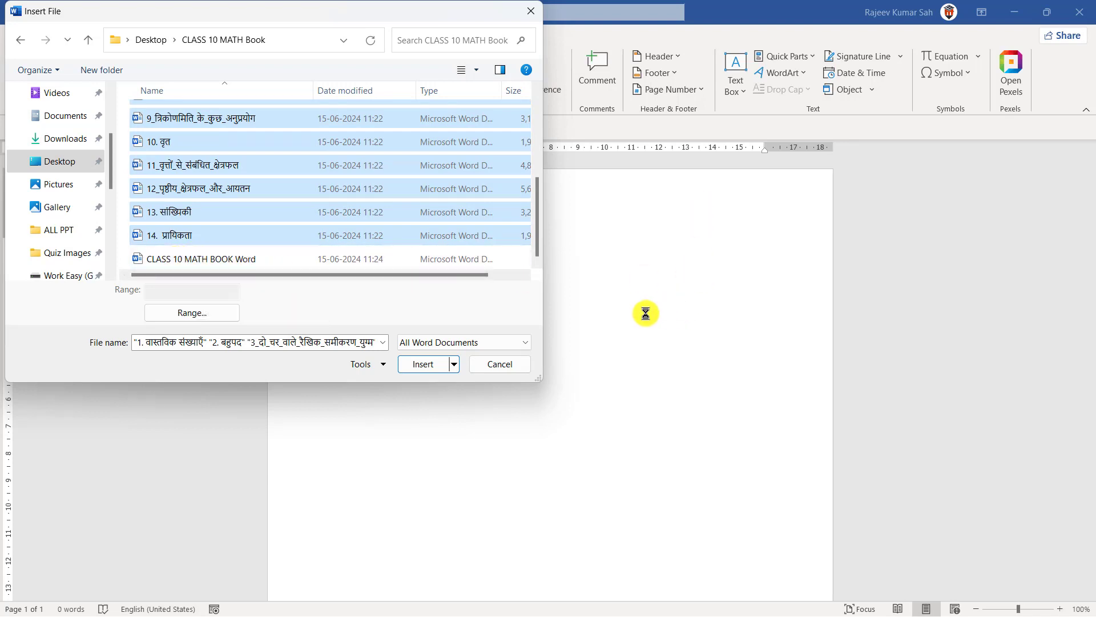
pyautogui.click(423, 363)
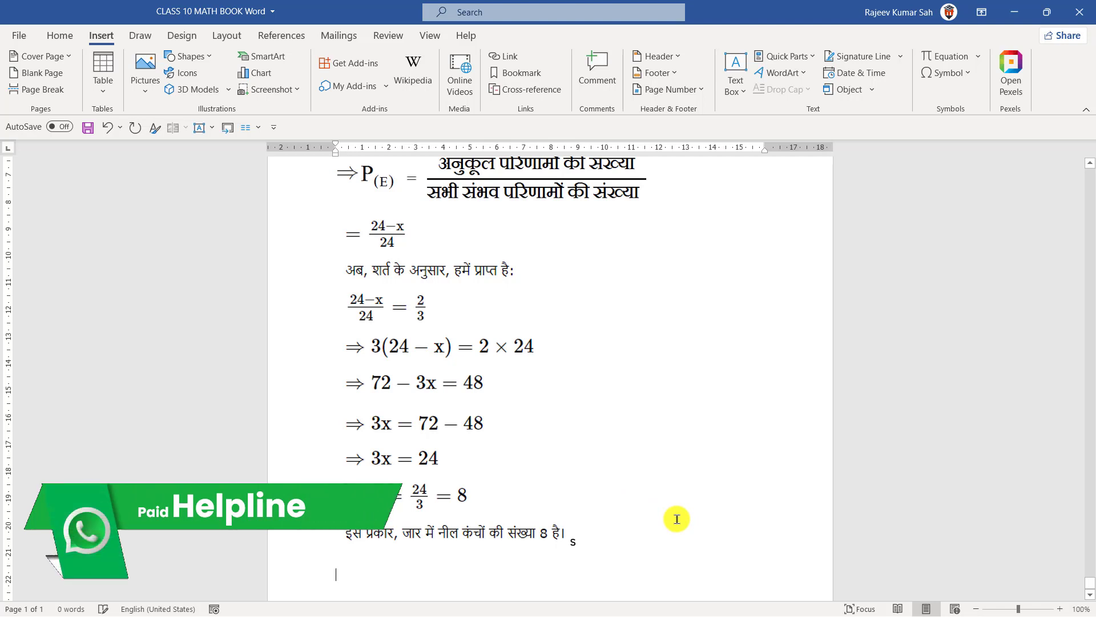
pyautogui.click(388, 574)
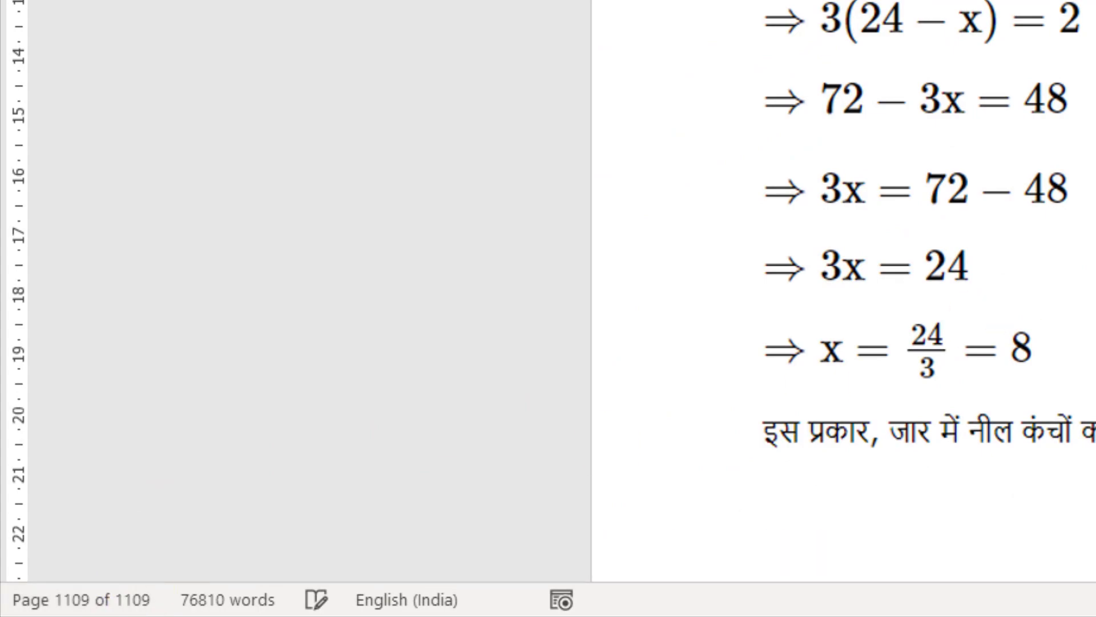
# - Open the page header with the chapter title वास्तविक संख्याएँ near the end of the merged document for editing
pyautogui.scroll(8, 856, 285)
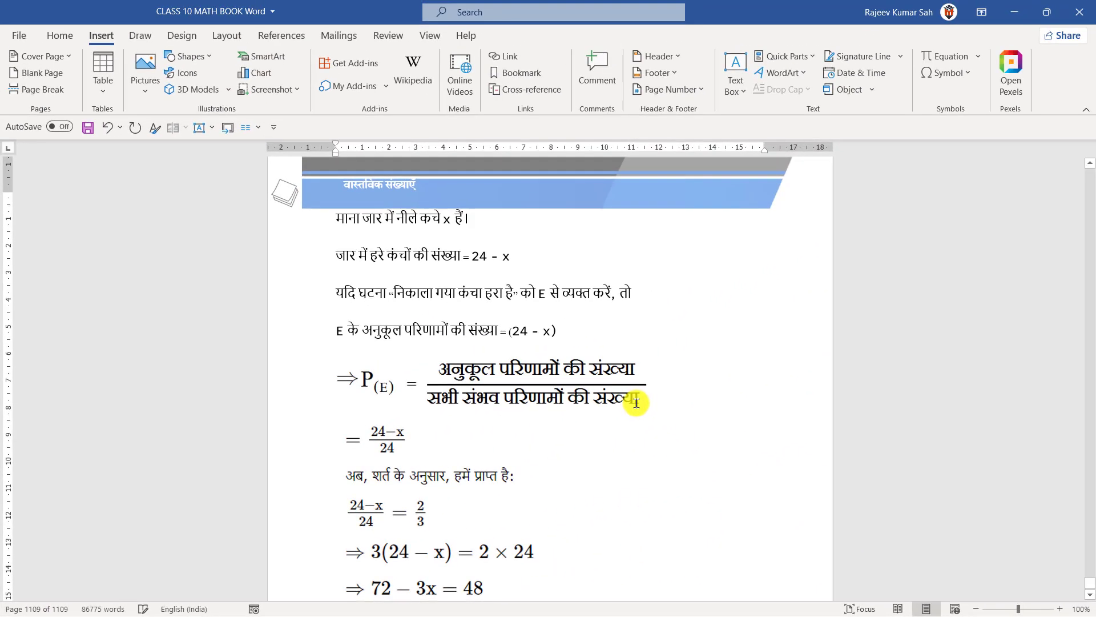
pyautogui.scroll(10, 971, 290)
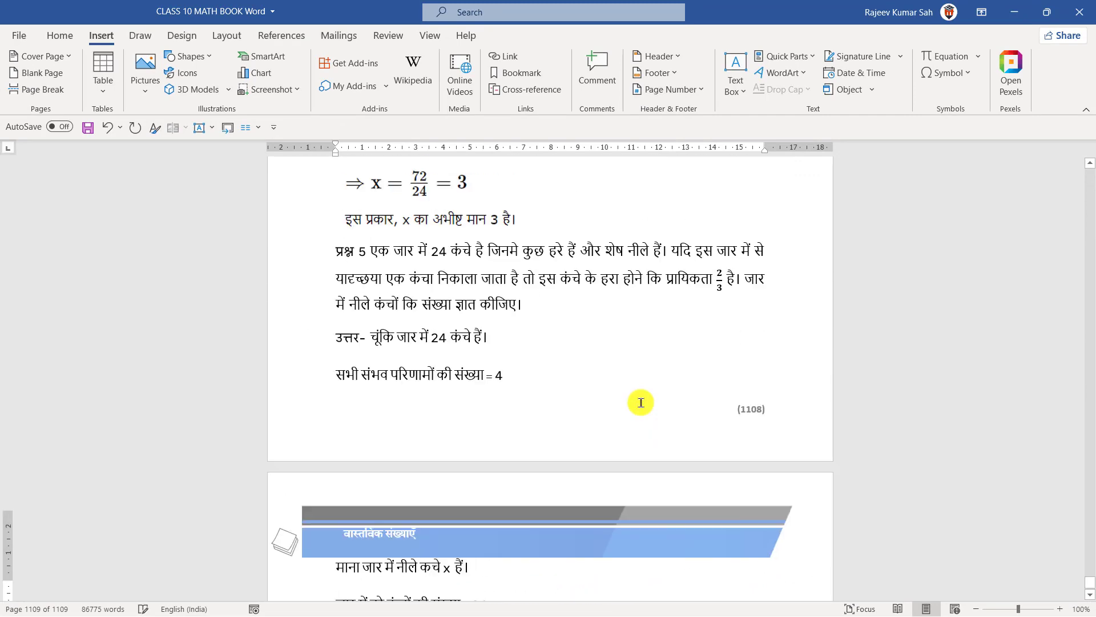
pyautogui.scroll(15, 640, 403)
pyautogui.scroll(-4, 641, 408)
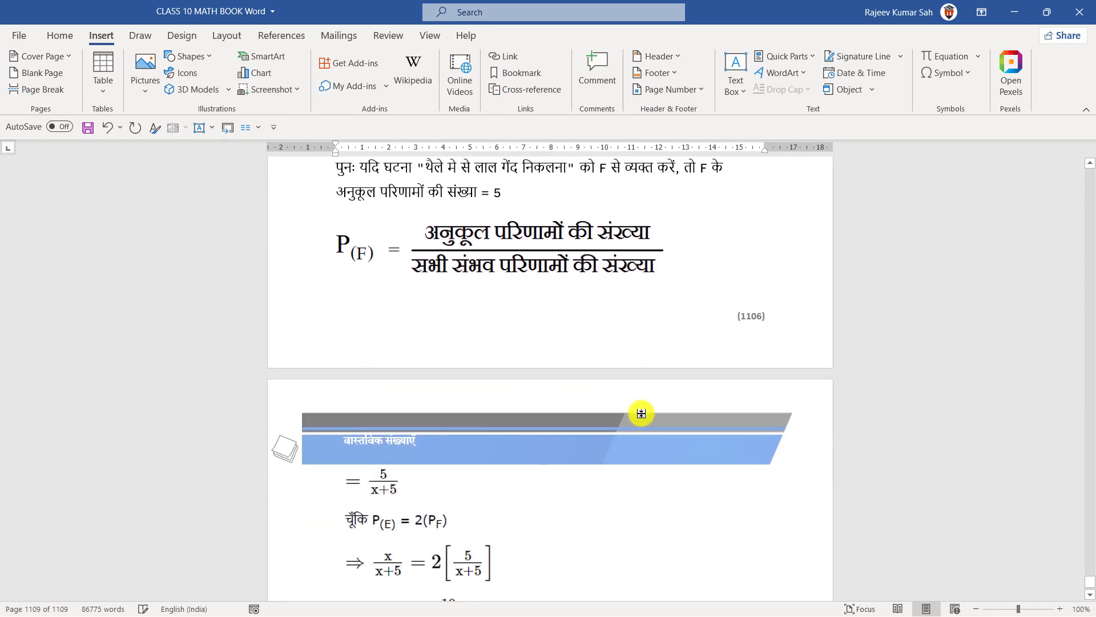
pyautogui.scroll(-3, 641, 413)
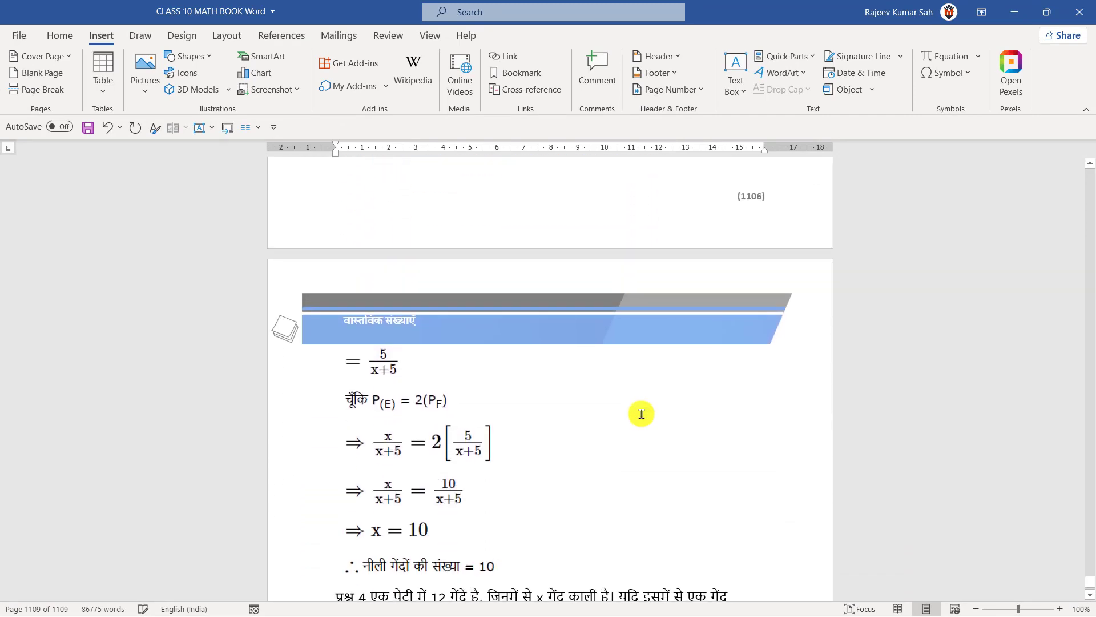
pyautogui.scroll(1, 641, 413)
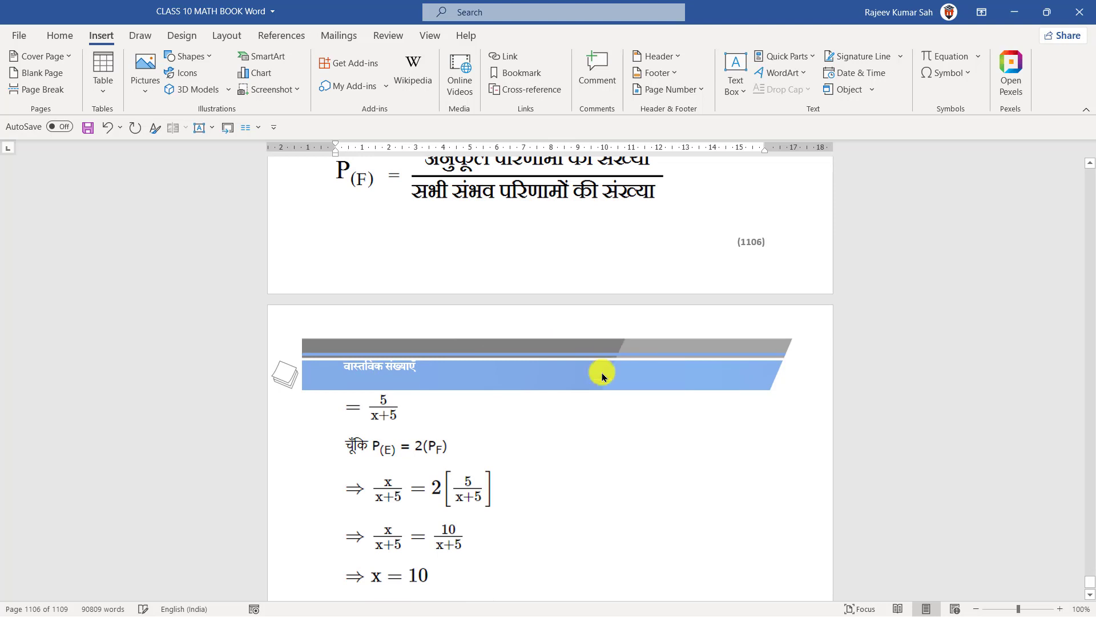
pyautogui.click(536, 350)
pyautogui.doubleClick(537, 350)
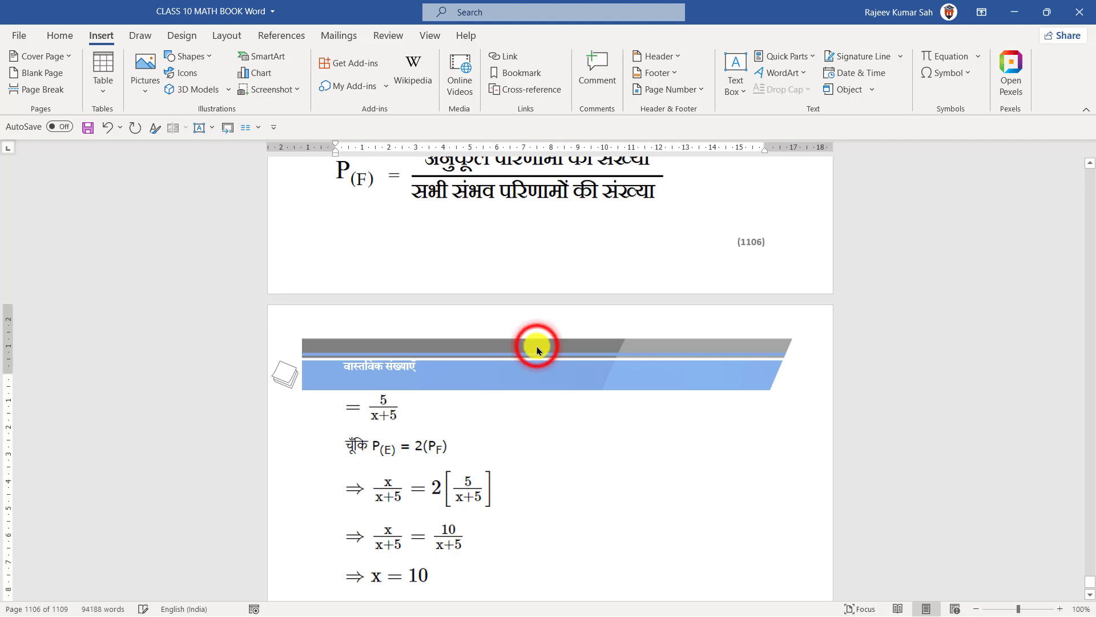
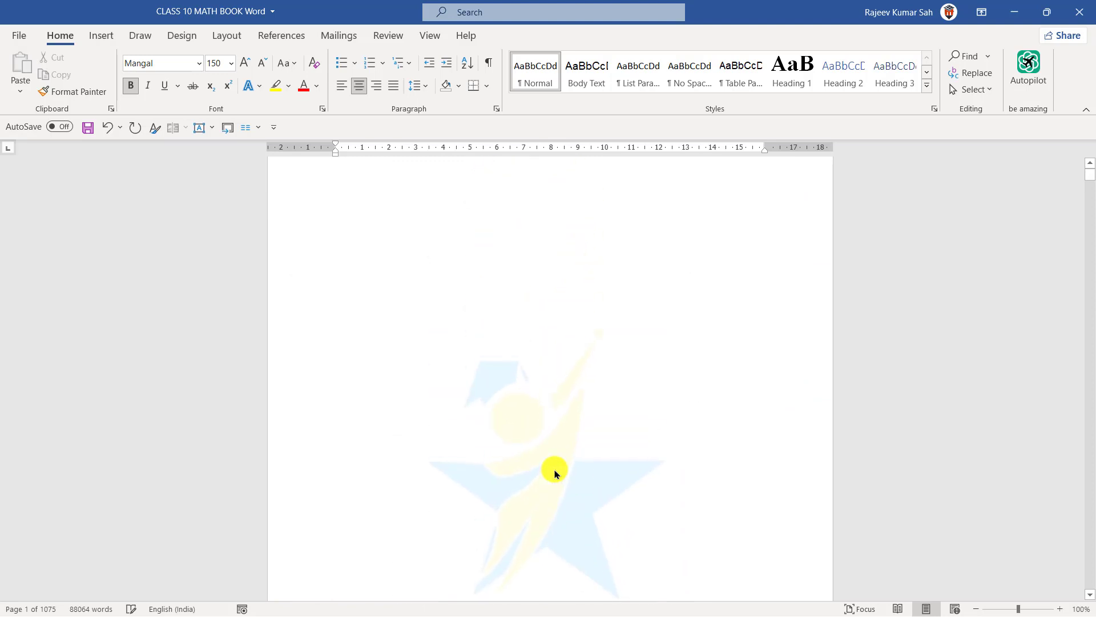
# - Insert the built-in Integral cover page at the start of the book document
pyautogui.click(335, 239)
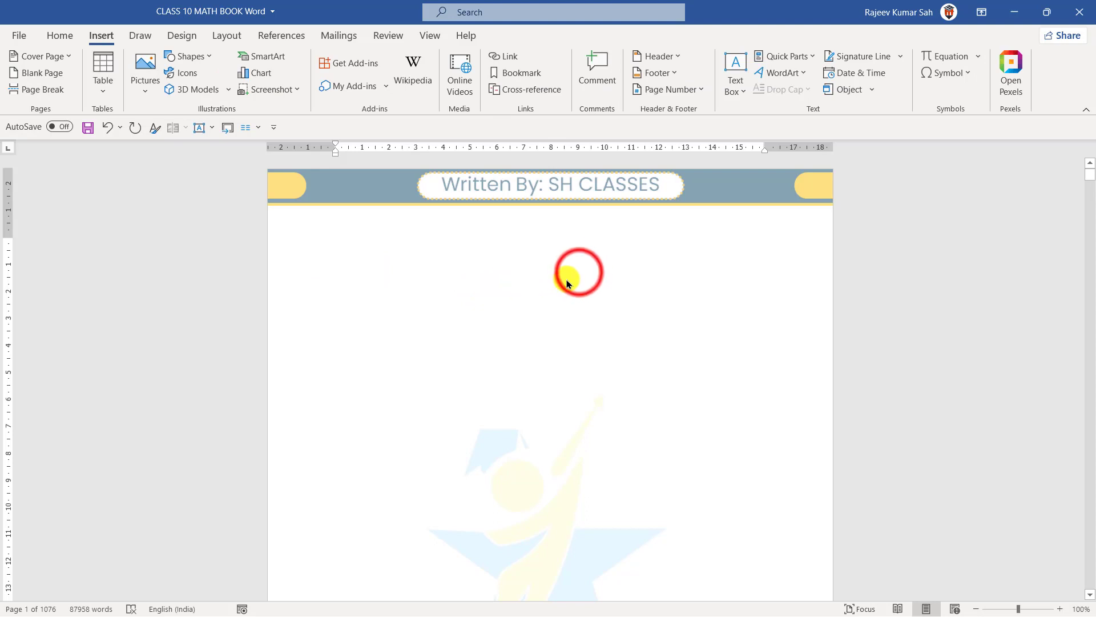
pyautogui.click(580, 272)
pyautogui.click(539, 273)
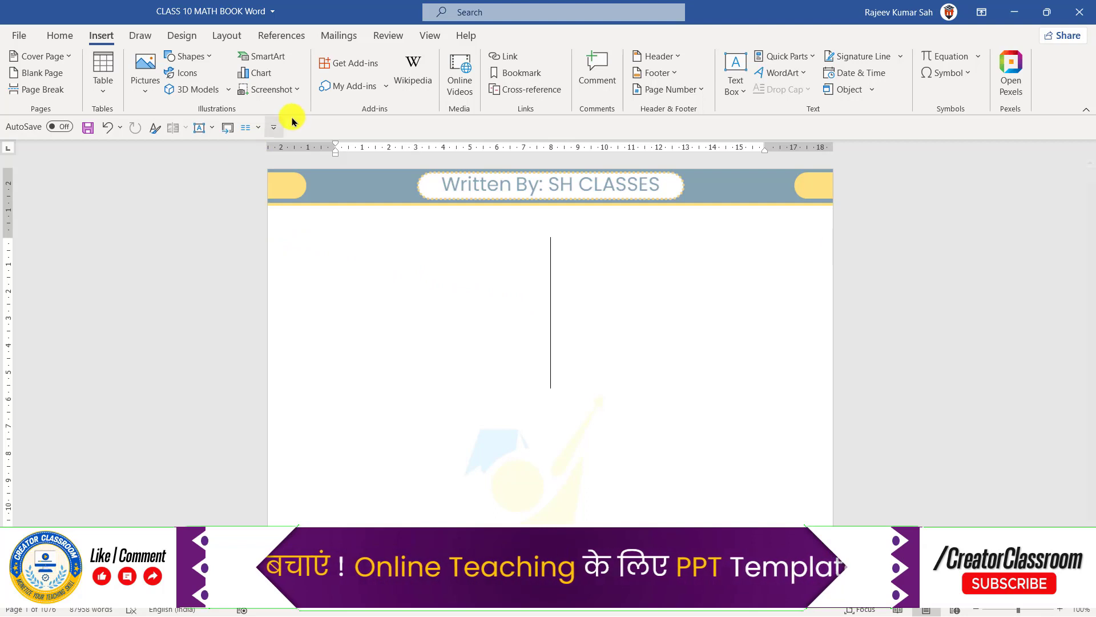
pyautogui.click(288, 39)
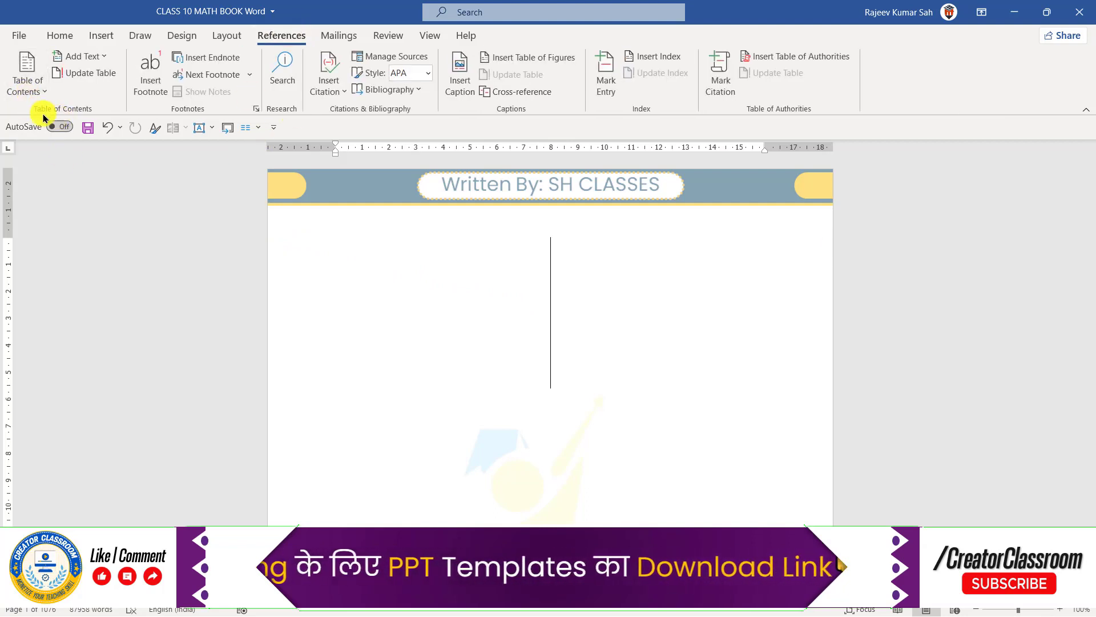
pyautogui.click(95, 39)
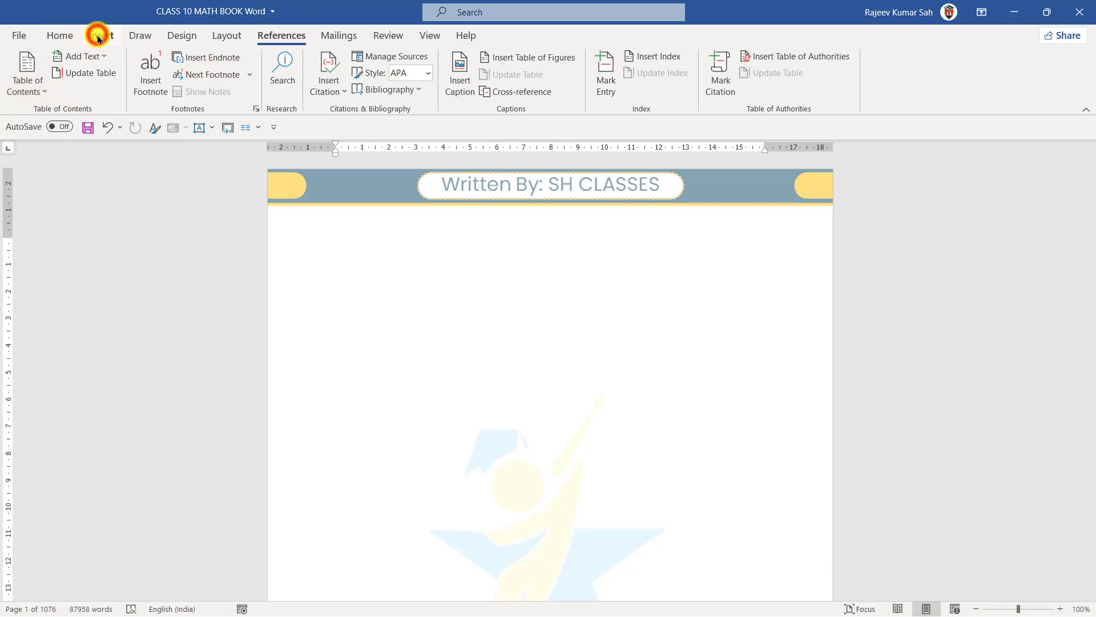
pyautogui.click(50, 55)
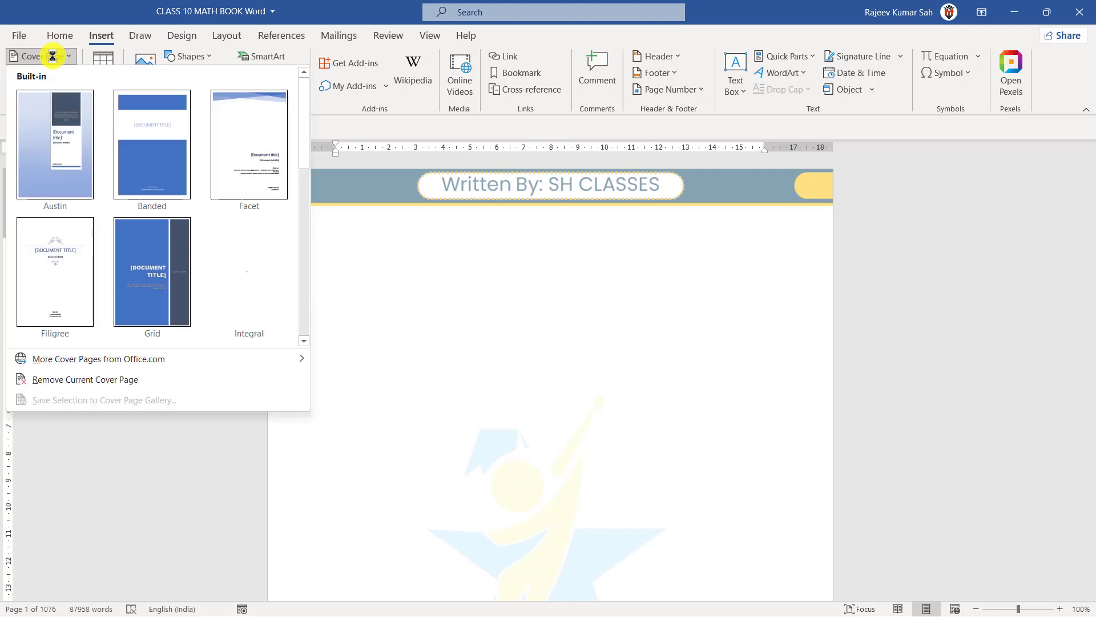
pyautogui.click(228, 257)
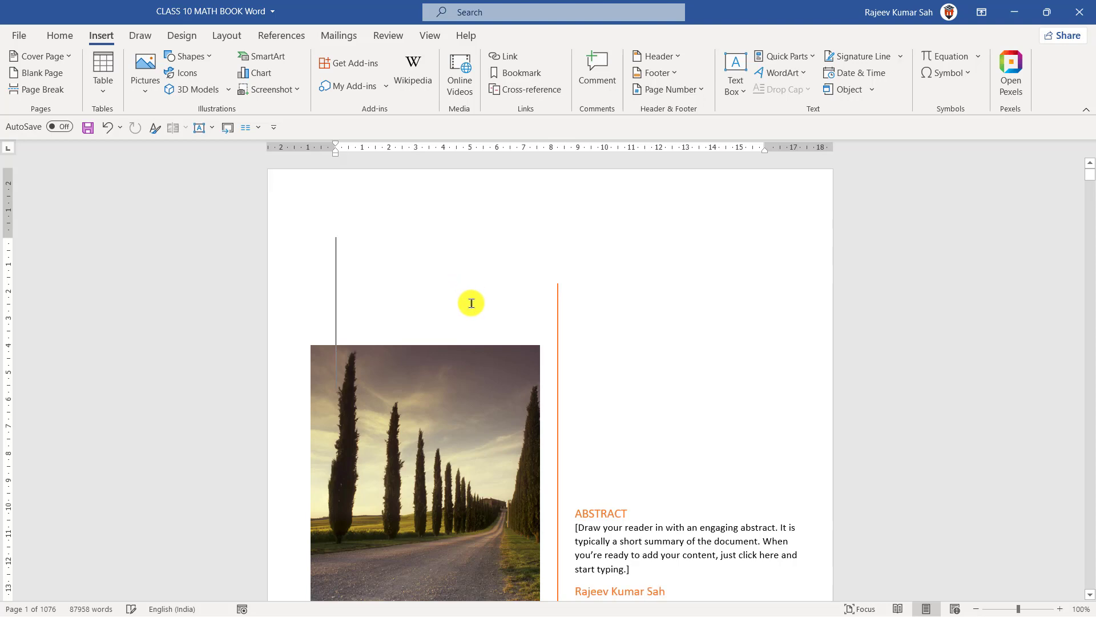
# - Look through the new cover page, the blank pages and the first chapter's opening pages to check their layout
pyautogui.scroll(-15, 471, 303)
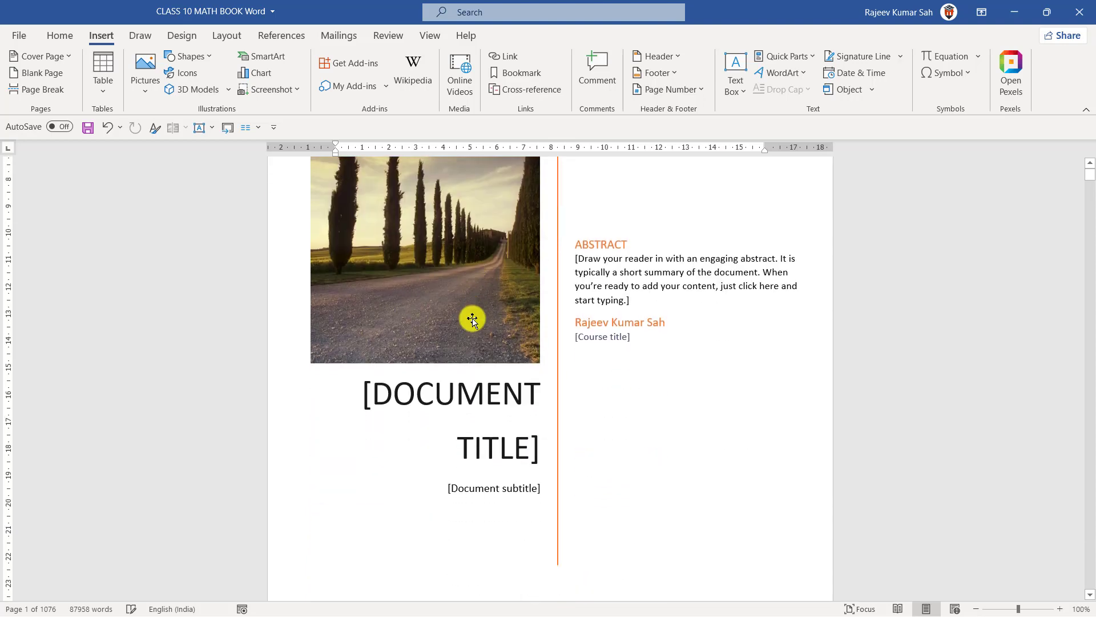
pyautogui.scroll(-5, 473, 343)
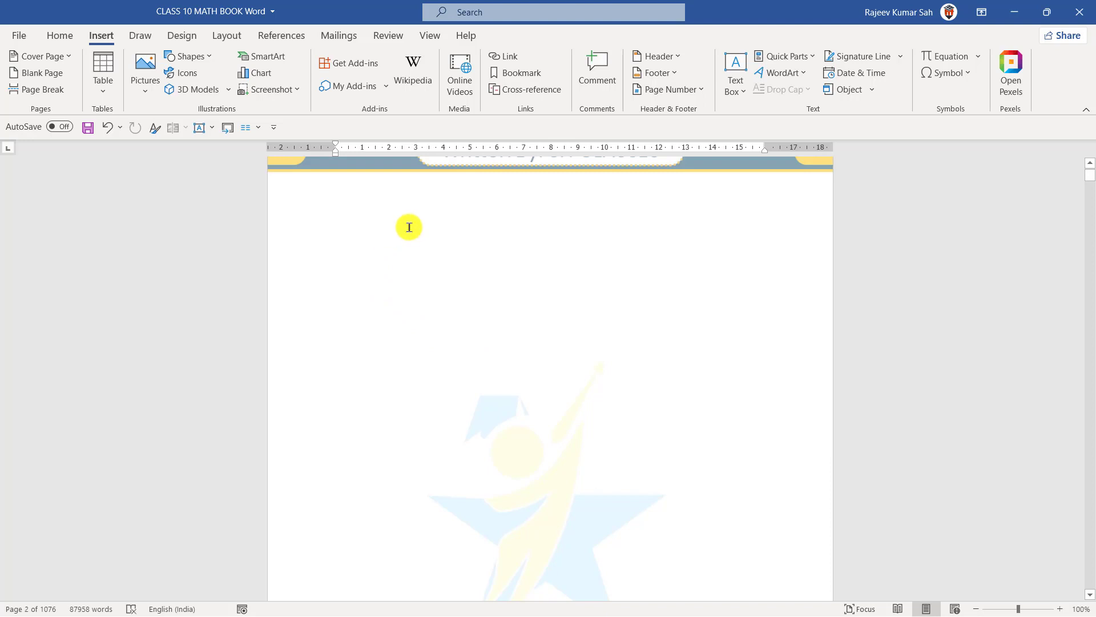
pyautogui.click(412, 253)
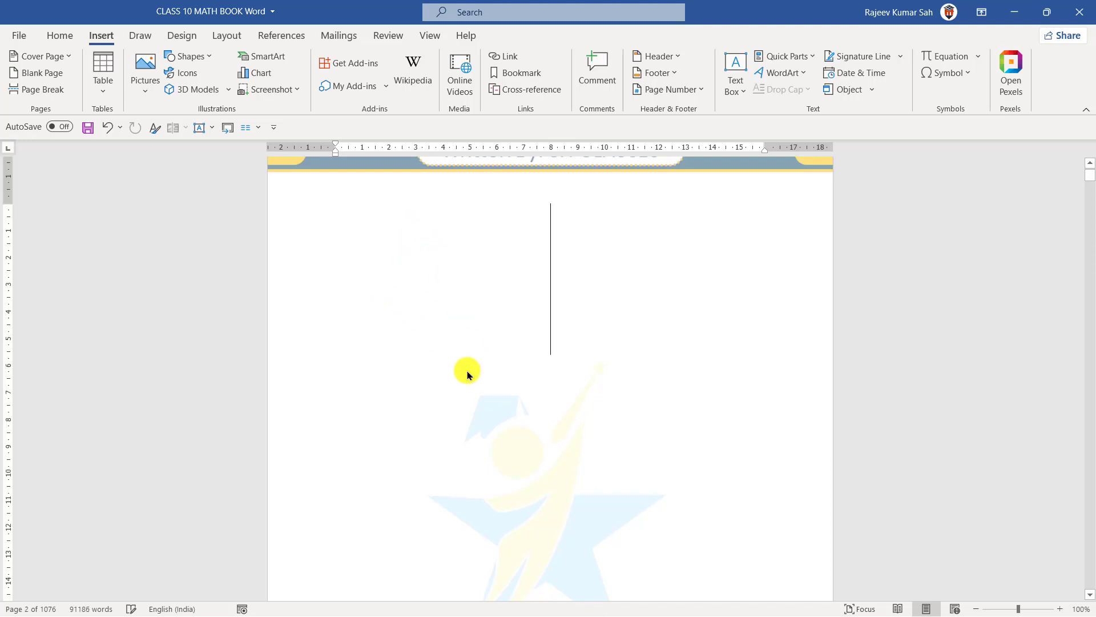
pyautogui.scroll(-15, 428, 371)
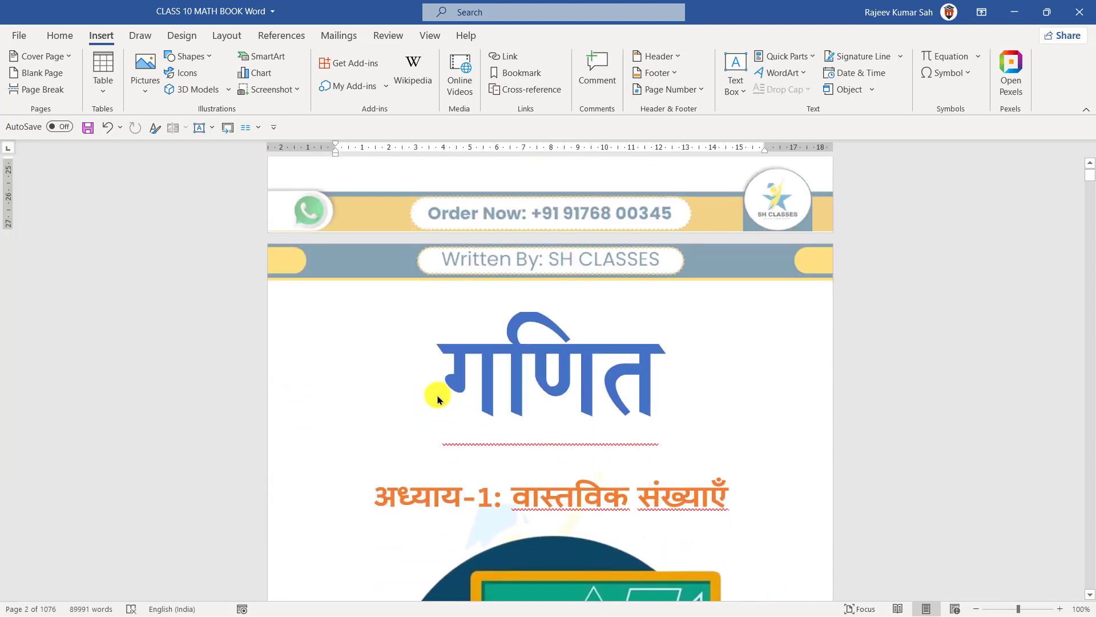
pyautogui.scroll(-10, 441, 388)
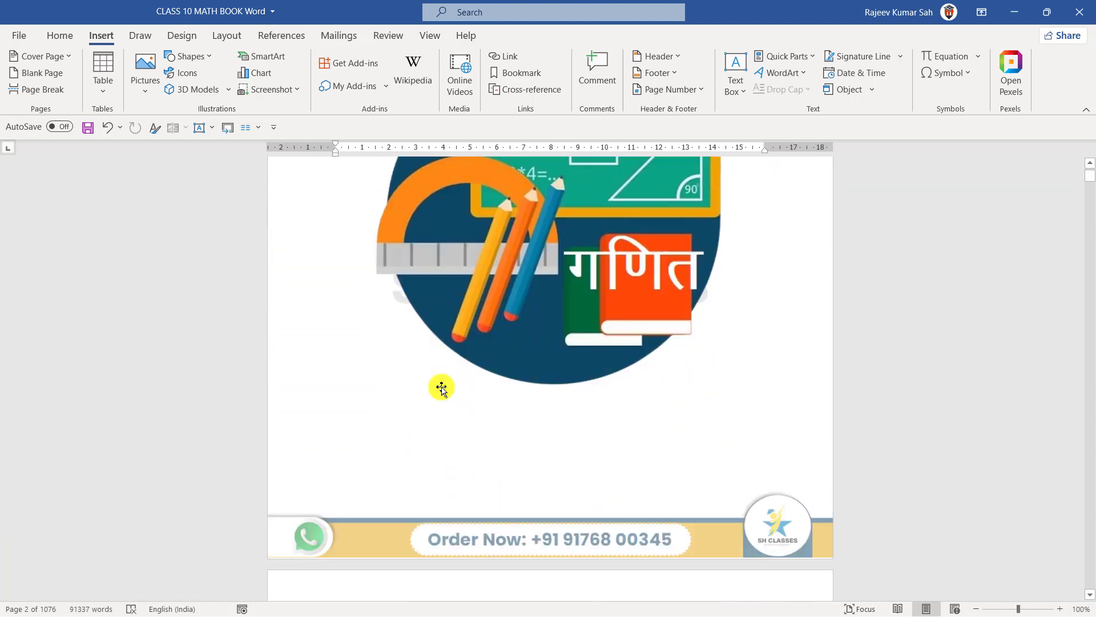
pyautogui.scroll(-3, 441, 392)
pyautogui.click(358, 365)
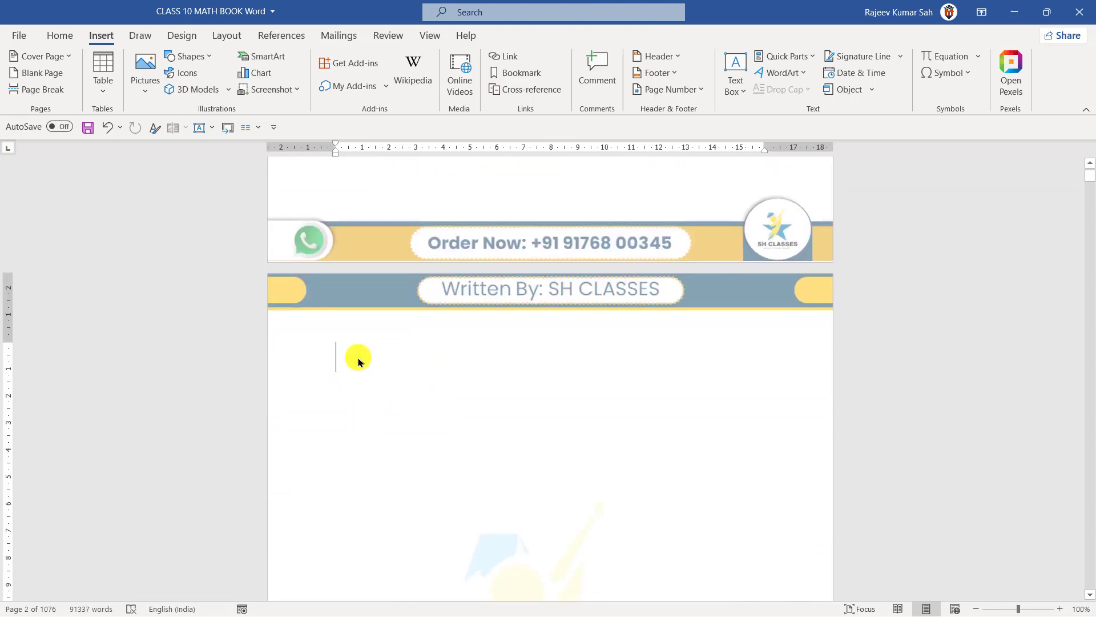
pyautogui.scroll(-4, 416, 437)
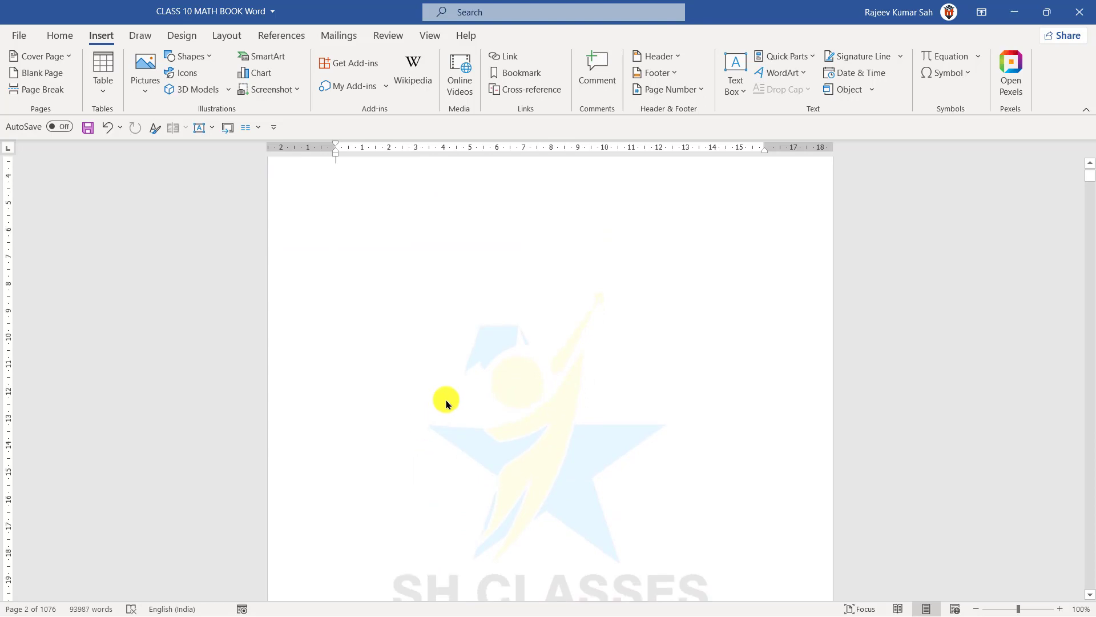
pyautogui.scroll(-9, 446, 403)
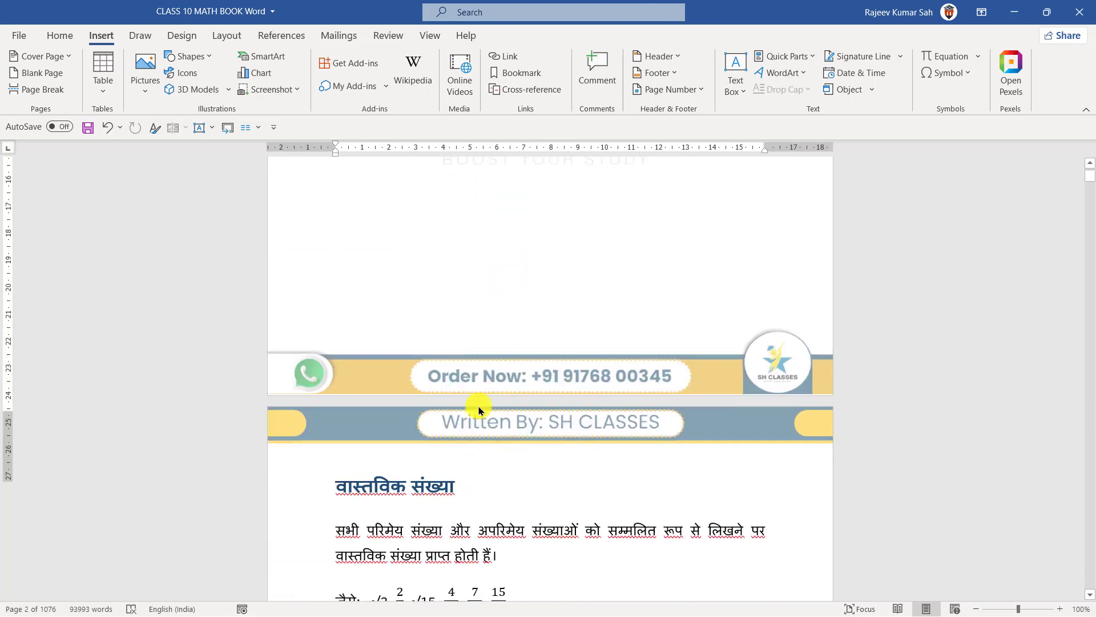
pyautogui.scroll(13, 479, 410)
pyautogui.scroll(15, 478, 410)
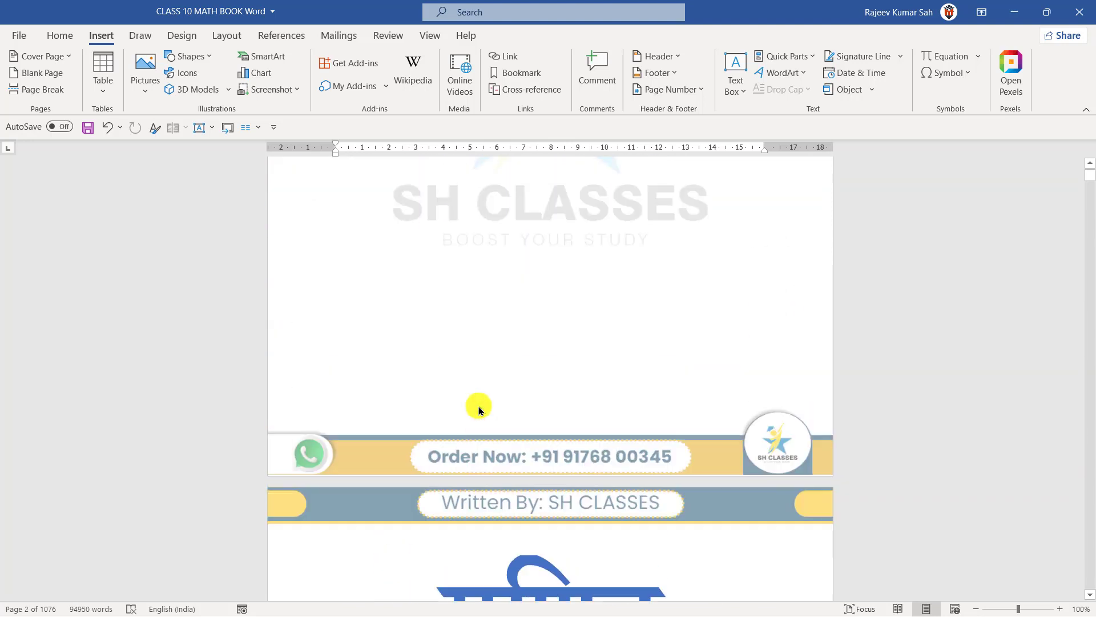
pyautogui.scroll(2, 478, 410)
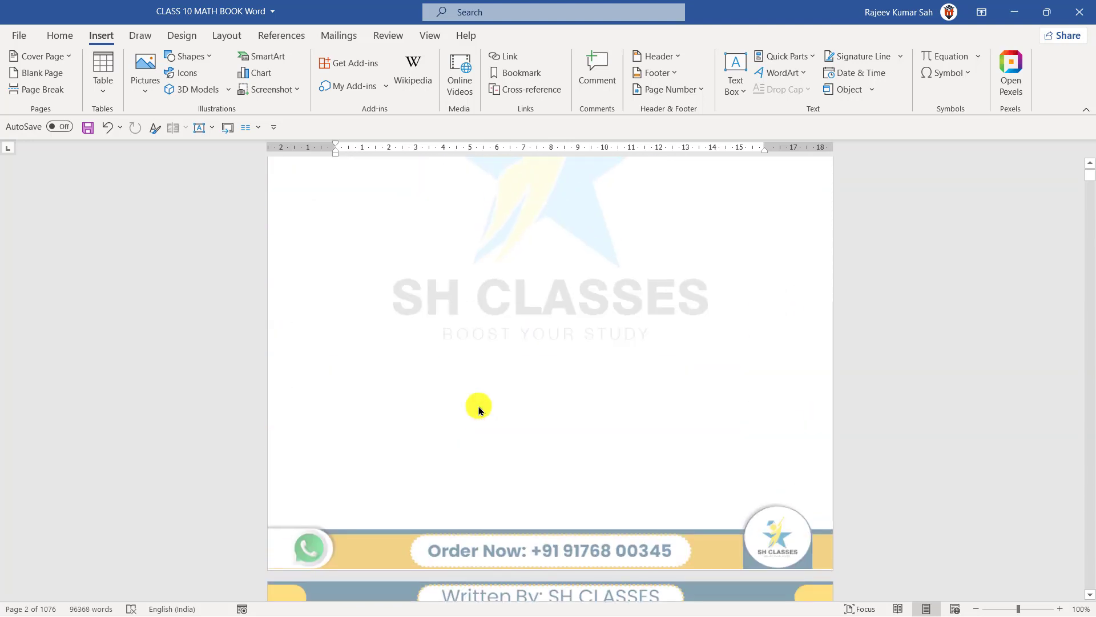
pyautogui.scroll(10, 478, 410)
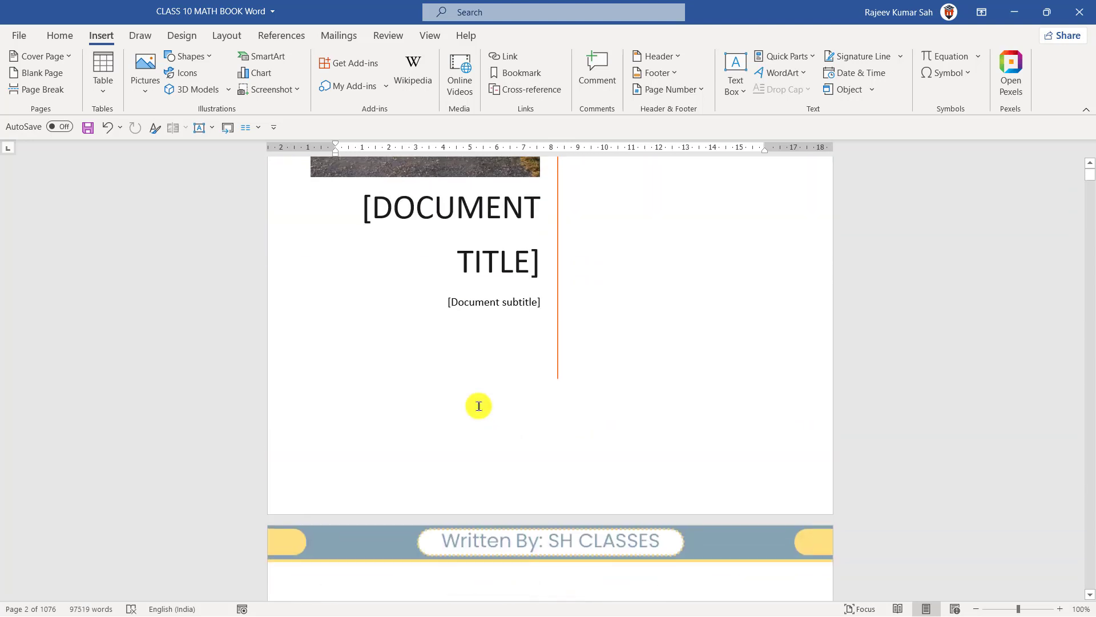
pyautogui.scroll(7, 479, 405)
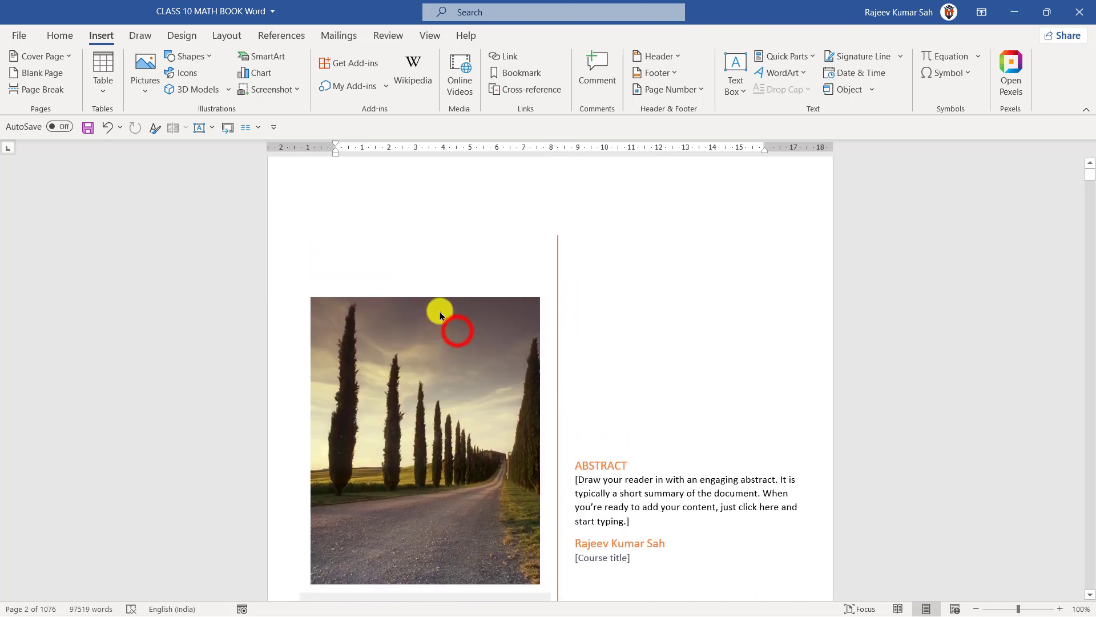
# - Delete the road photo and the text box holding the title and abstract from the cover page
pyautogui.click(457, 331)
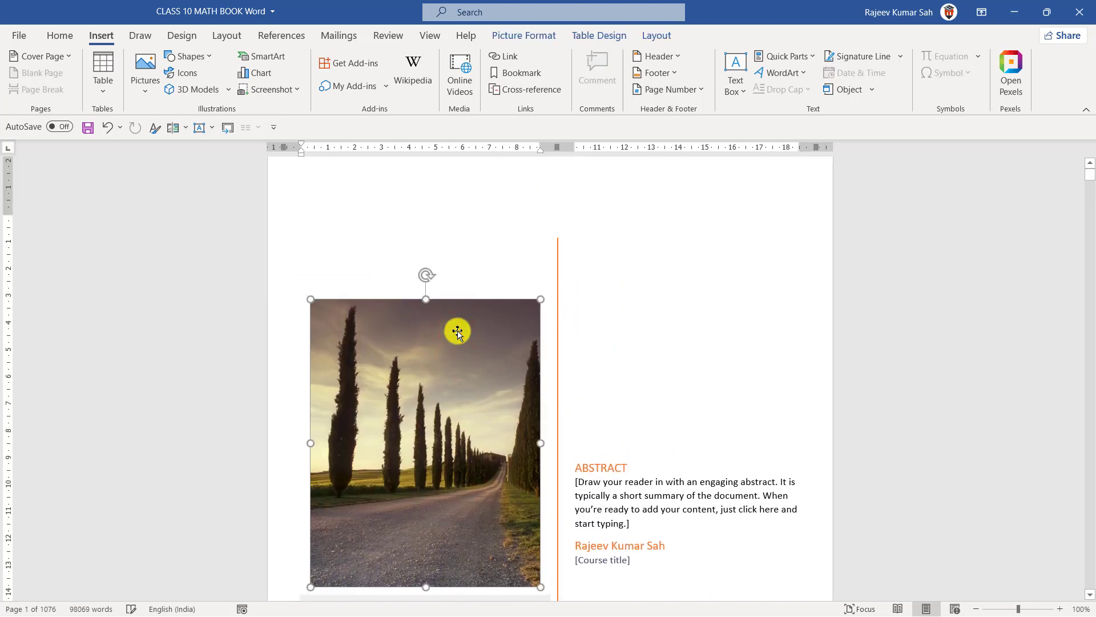
pyautogui.press('Delete')
pyautogui.click(463, 219)
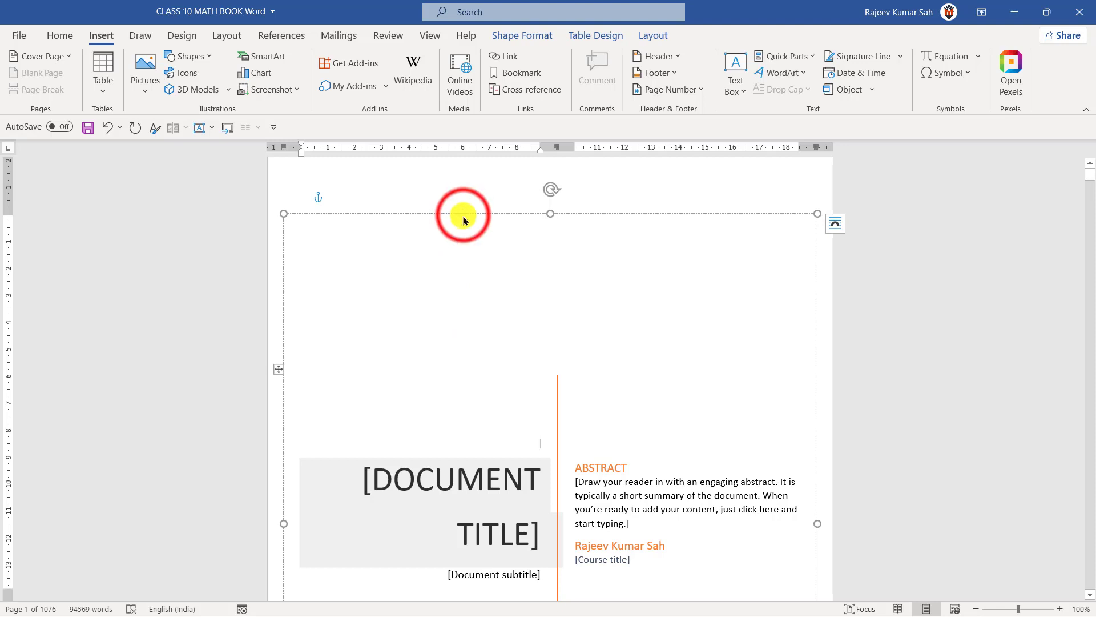
pyautogui.click(463, 215)
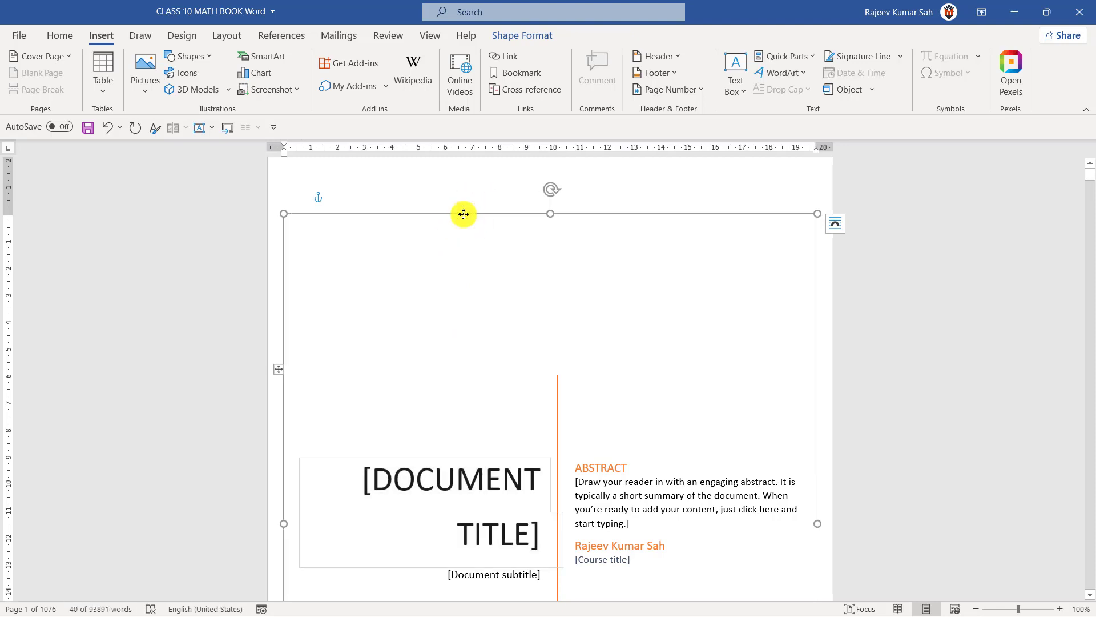
pyautogui.press('Delete')
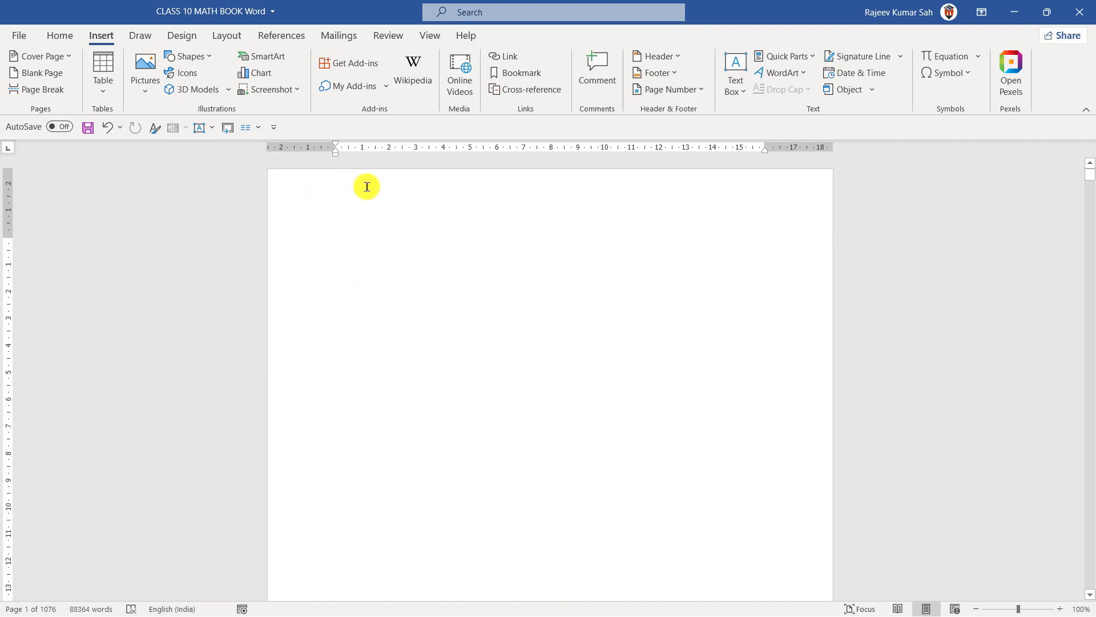
# - Open the cover page's First Page Header for editing and start inserting a picture into it
pyautogui.click(338, 178)
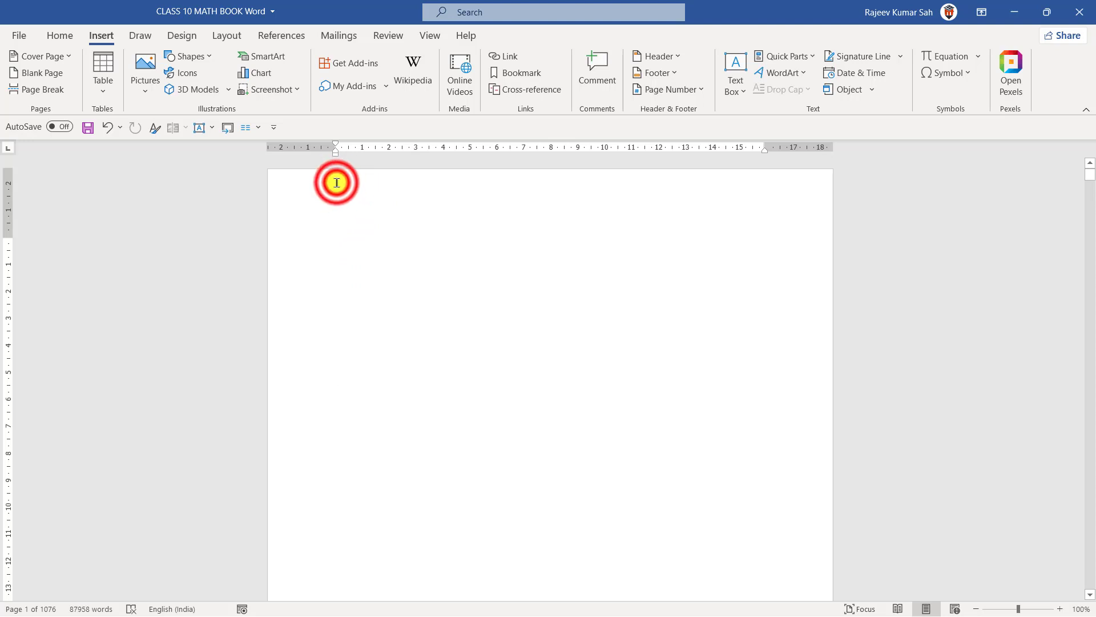
pyautogui.doubleClick(336, 182)
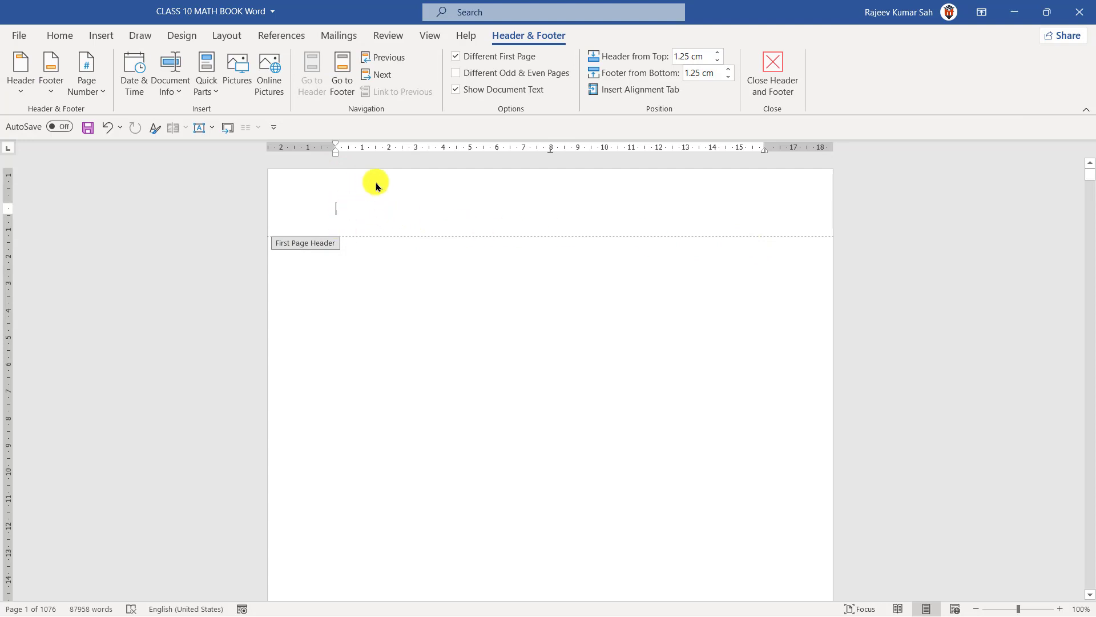
pyautogui.click(239, 70)
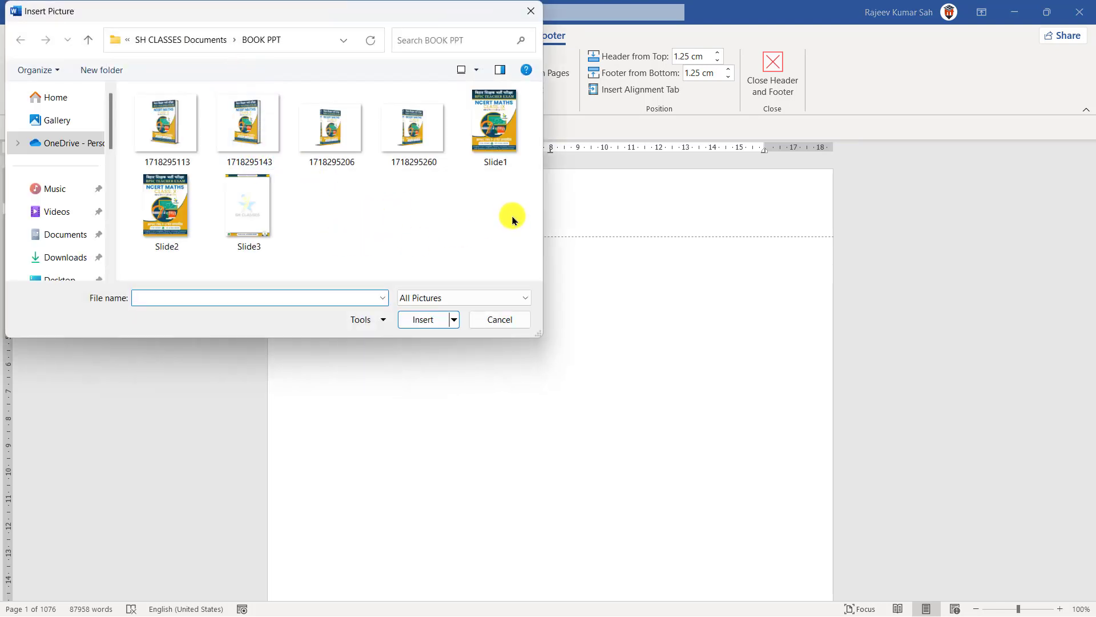
# - Preview the Slide2 cover image from the BOOK PPT folder in the photo viewer
pyautogui.click(182, 201)
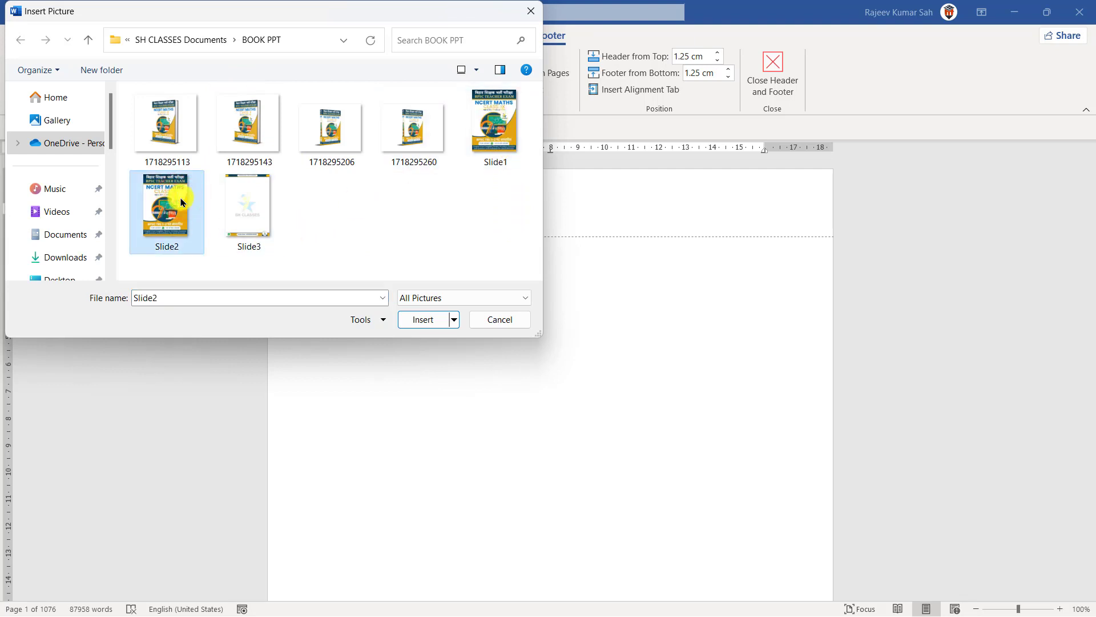
pyautogui.rightClick(182, 201)
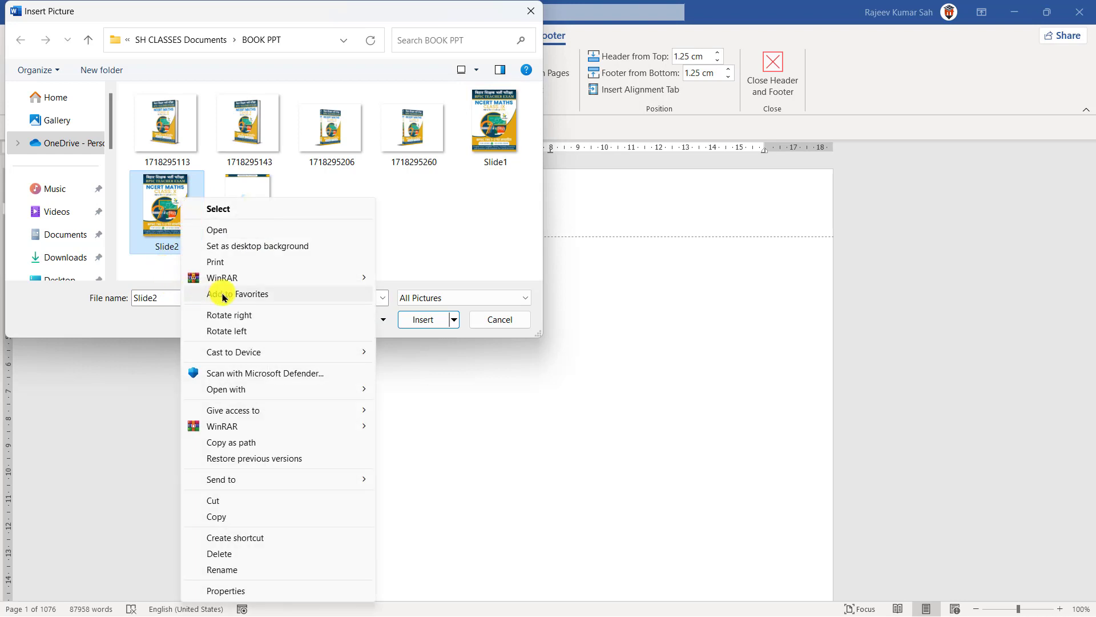
pyautogui.click(240, 230)
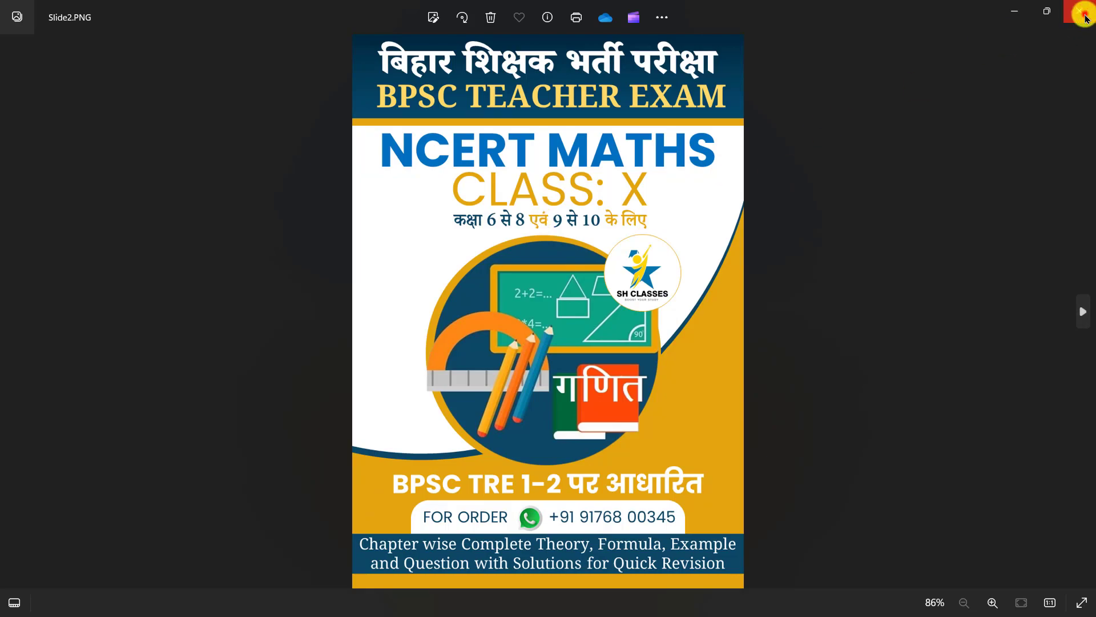
# - Insert the Slide2 cover image into the cover page's header and set its text wrapping to In Front of Text
pyautogui.click(1085, 16)
pyautogui.click(419, 320)
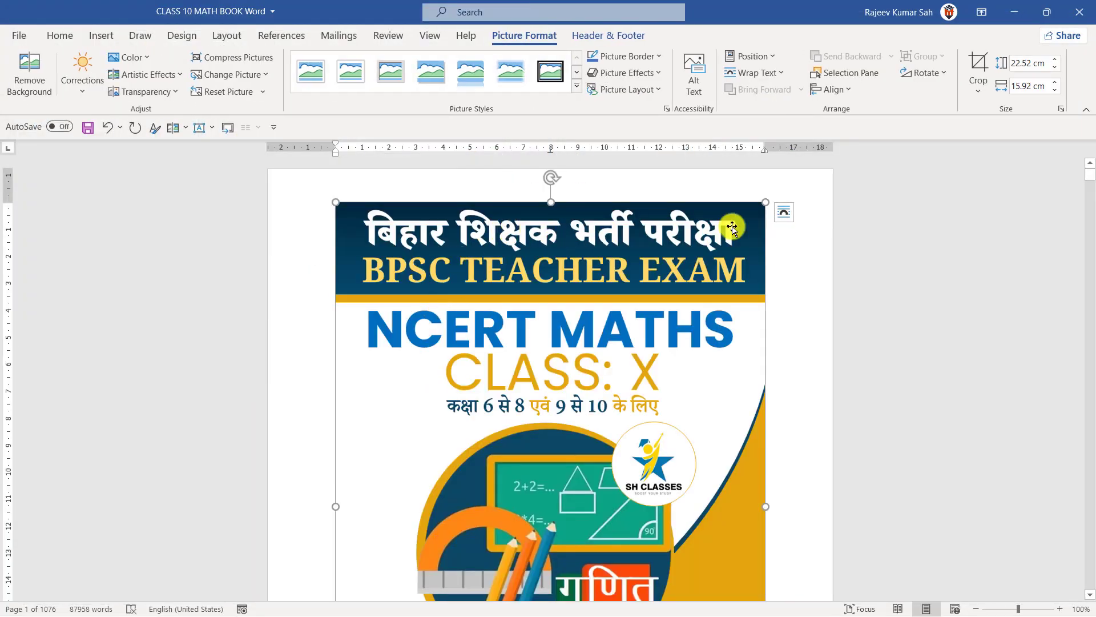
pyautogui.click(786, 216)
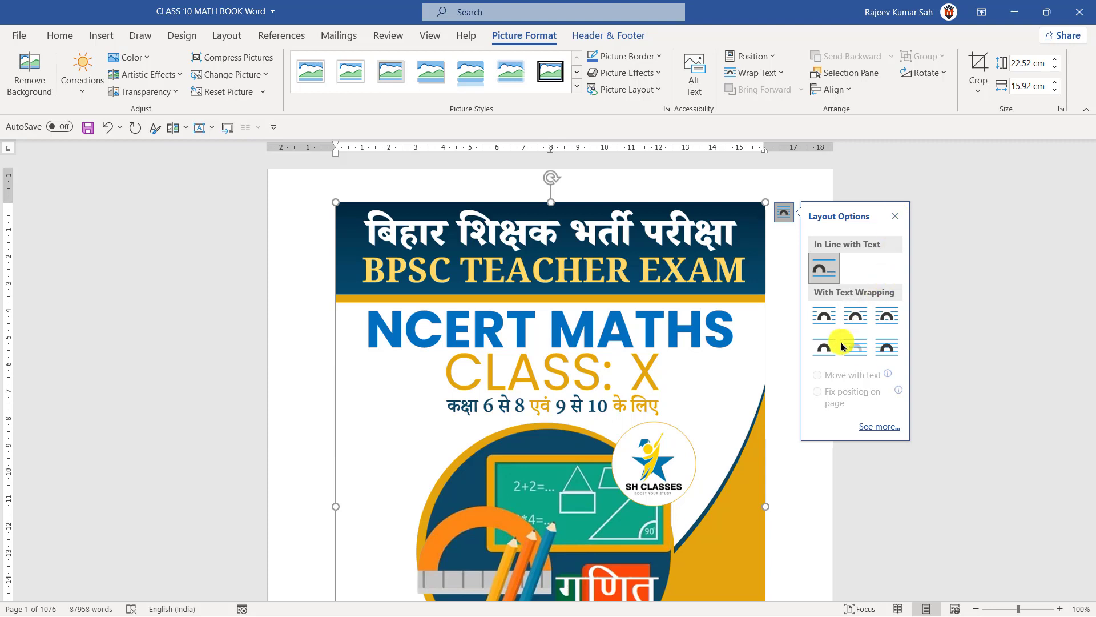
pyautogui.click(825, 320)
pyautogui.click(887, 347)
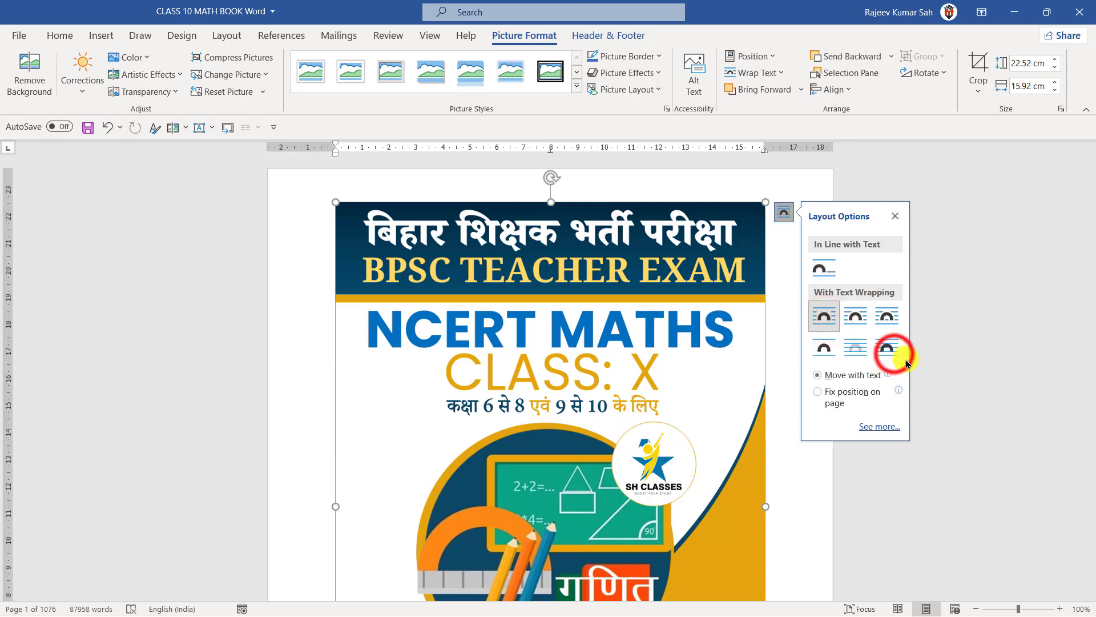
pyautogui.click(895, 223)
# - Align the cover image with the page's top-left corner, enlarge it to fill the whole page, and leave header editing
pyautogui.moveTo(685, 216); pyautogui.dragTo(619, 186)
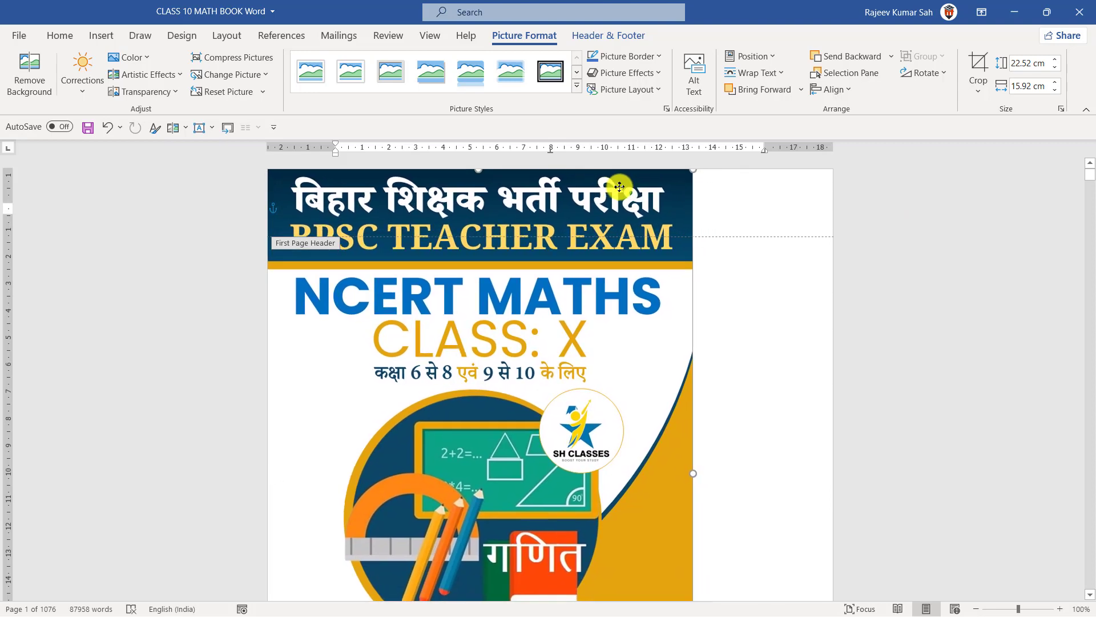
pyautogui.scroll(-10, 647, 348)
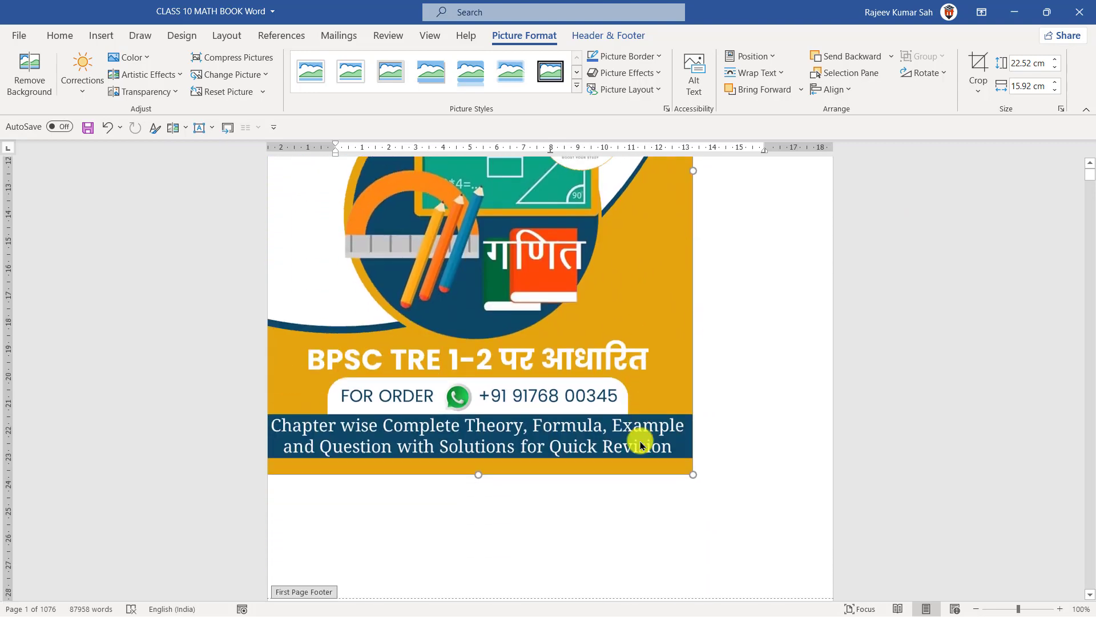
pyautogui.moveTo(692, 341); pyautogui.dragTo(830, 503)
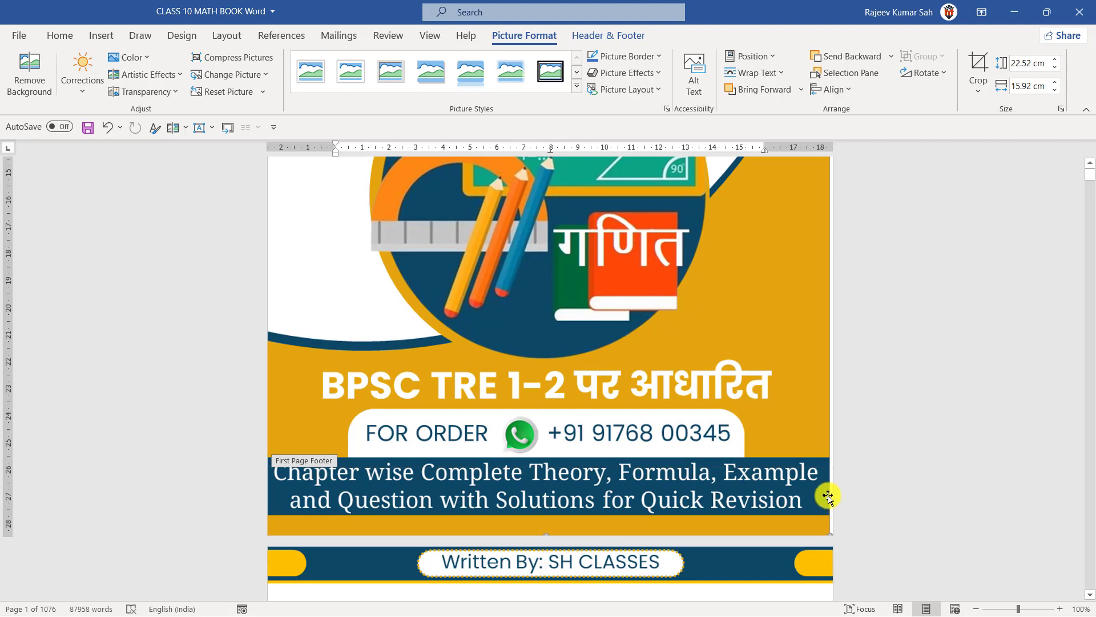
pyautogui.scroll(3, 834, 415)
pyautogui.moveTo(826, 227); pyautogui.dragTo(833, 225)
pyautogui.click(947, 339)
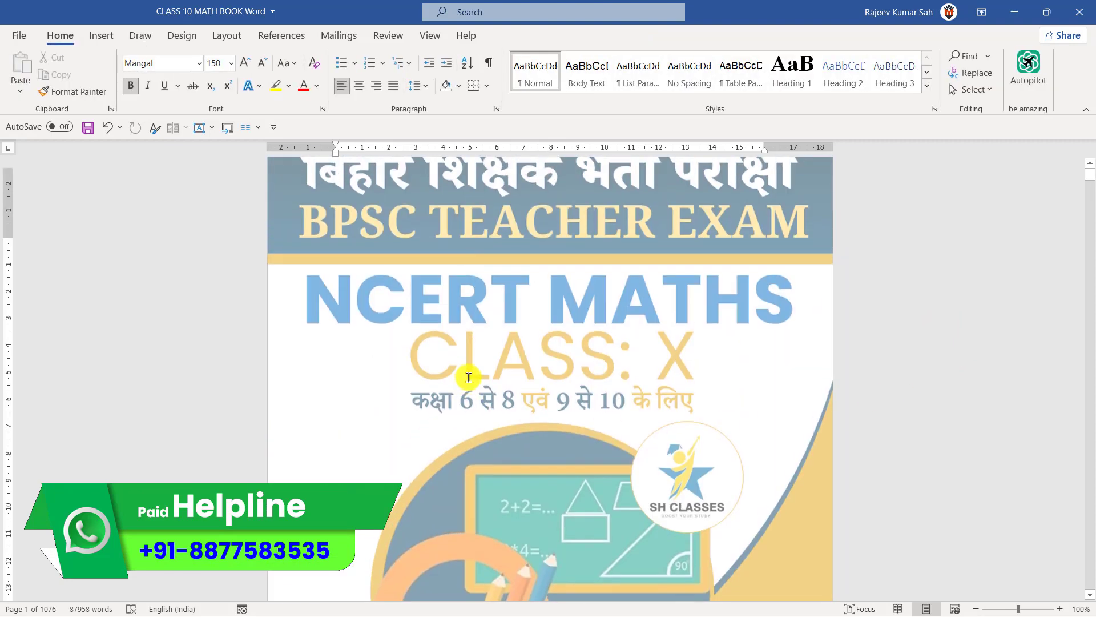
# - Set the font size of the first blank line on page 2 to 12
pyautogui.scroll(-3, 457, 365)
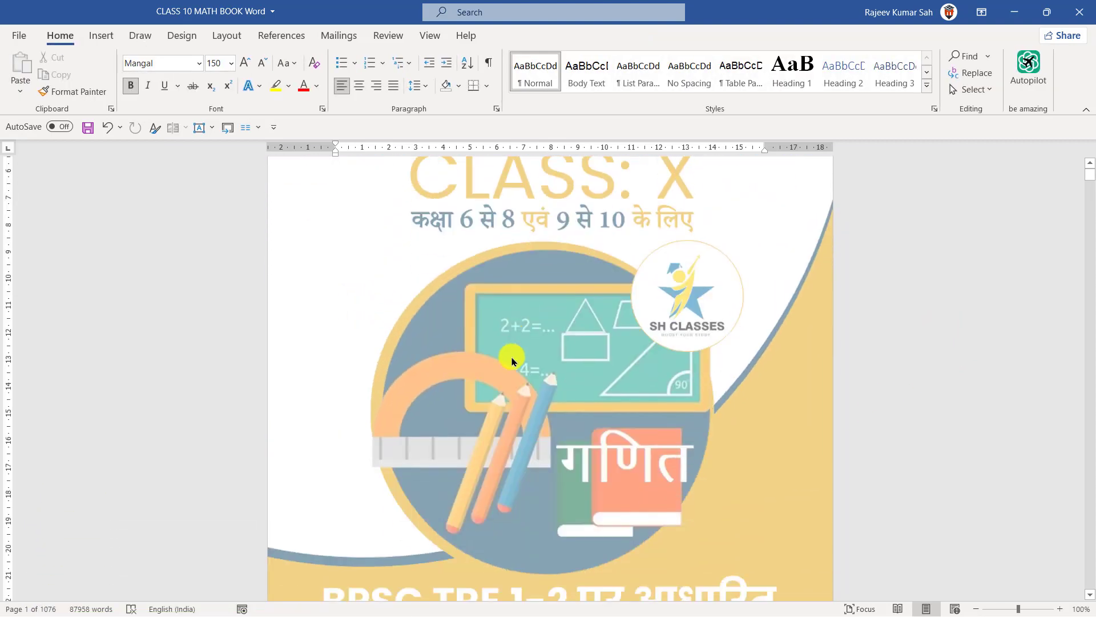
pyautogui.scroll(-9, 520, 377)
pyautogui.click(355, 353)
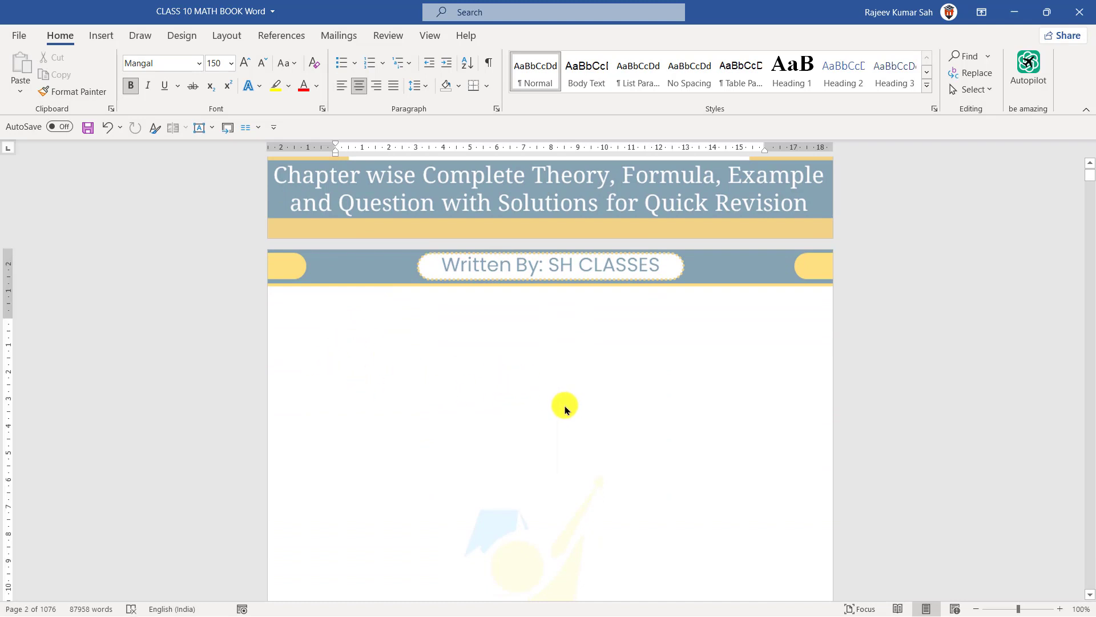
pyautogui.scroll(-1, 594, 440)
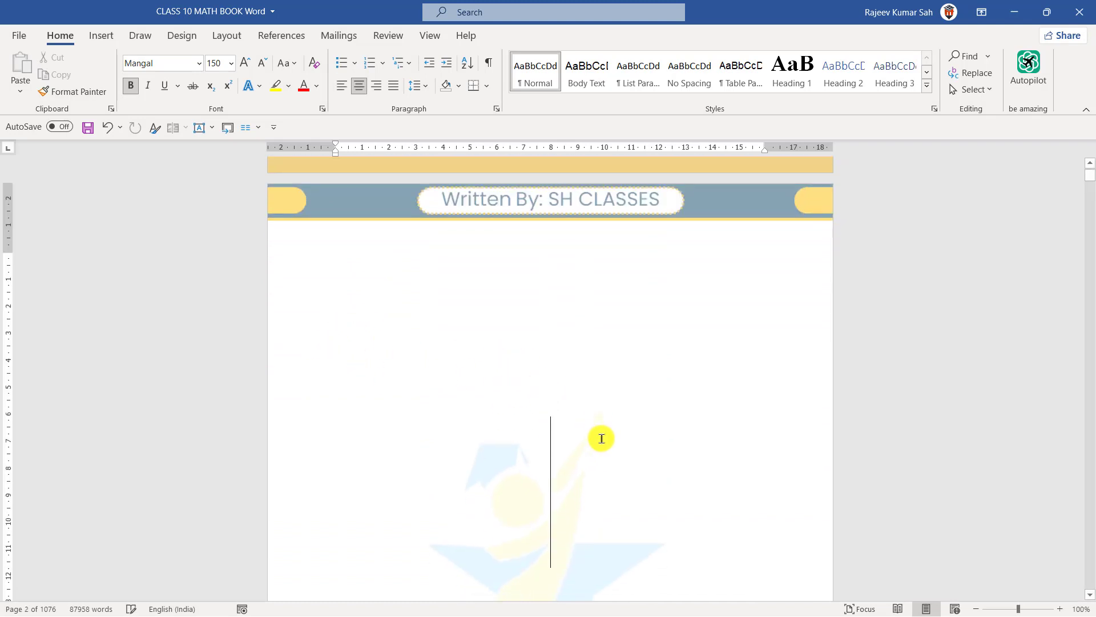
pyautogui.click(574, 484)
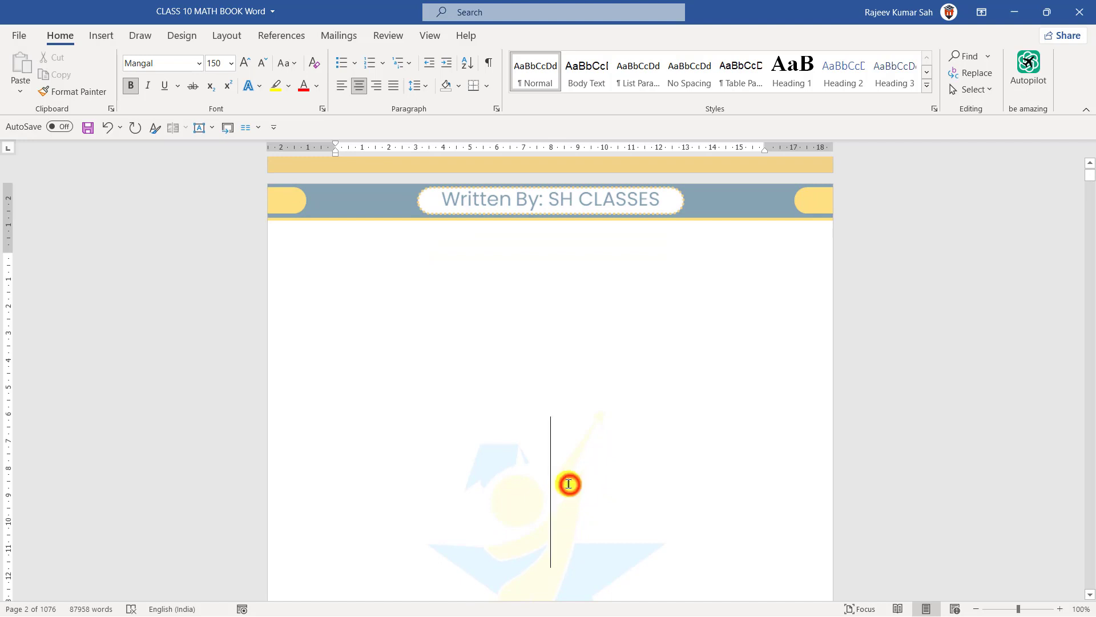
pyautogui.moveTo(569, 484); pyautogui.dragTo(369, 322)
pyautogui.click(220, 65)
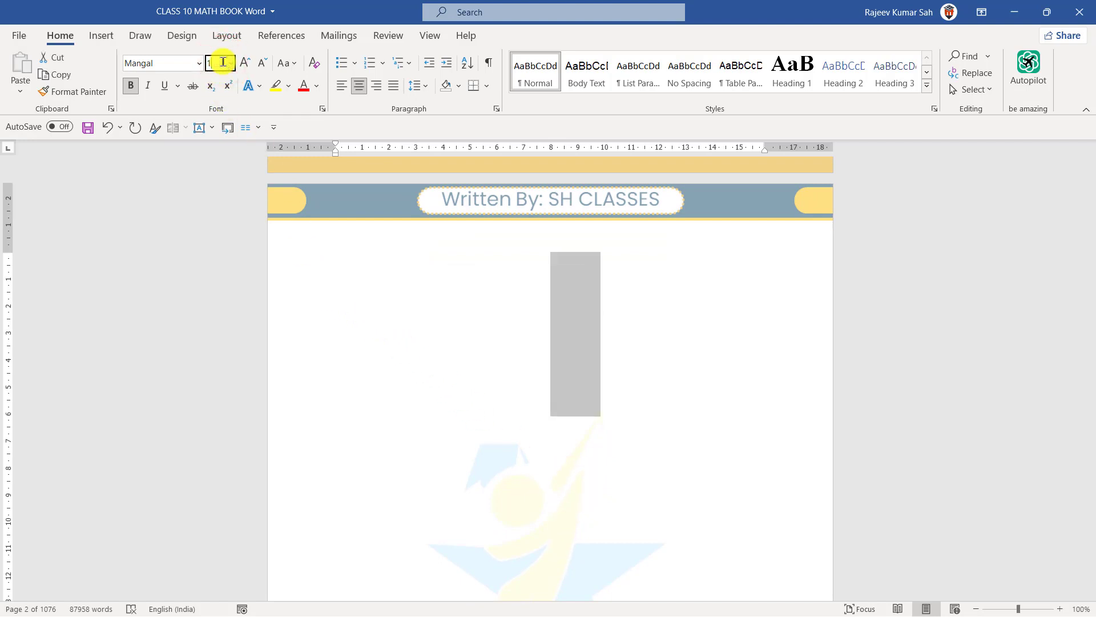
pyautogui.write('12')
pyautogui.press('Return')
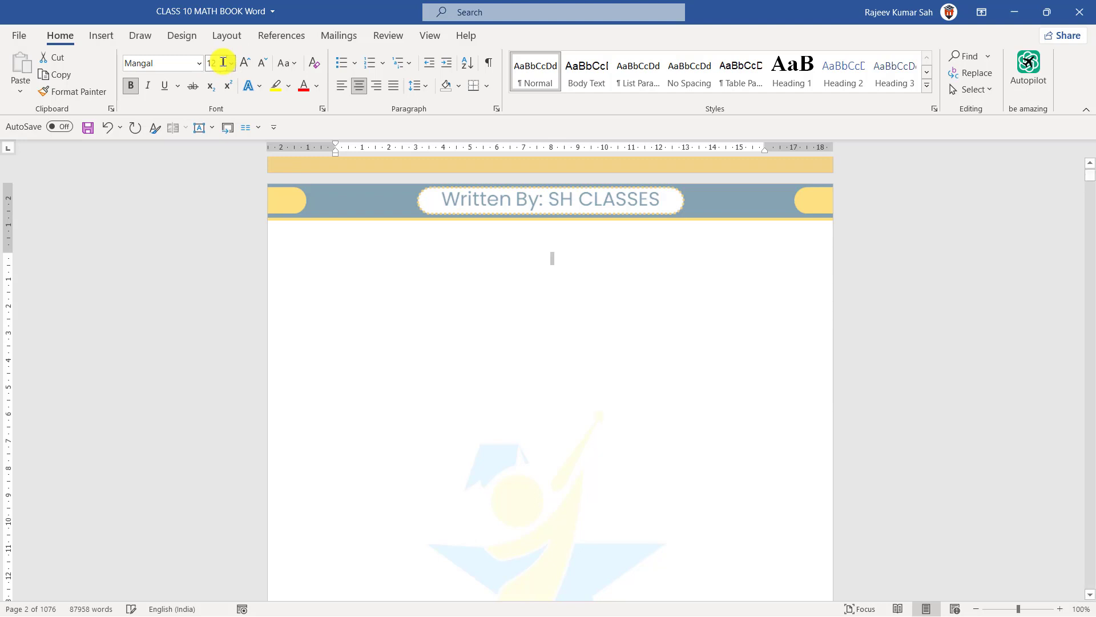
pyautogui.click(550, 258)
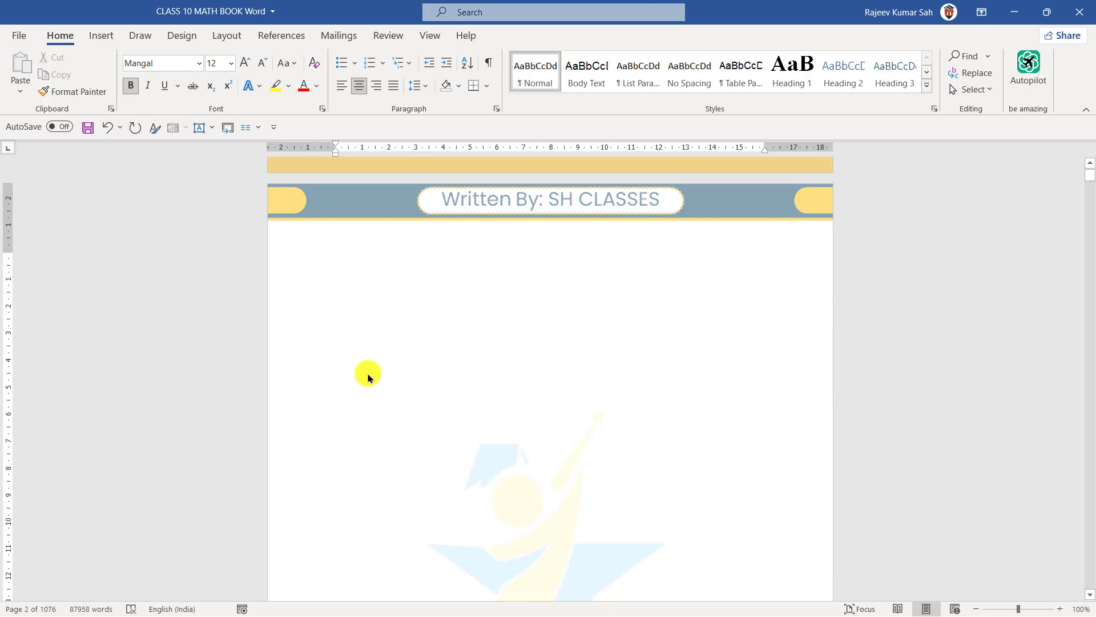
# - Left-align the second blank line on page 2 and set its font size to 14
pyautogui.click(330, 367)
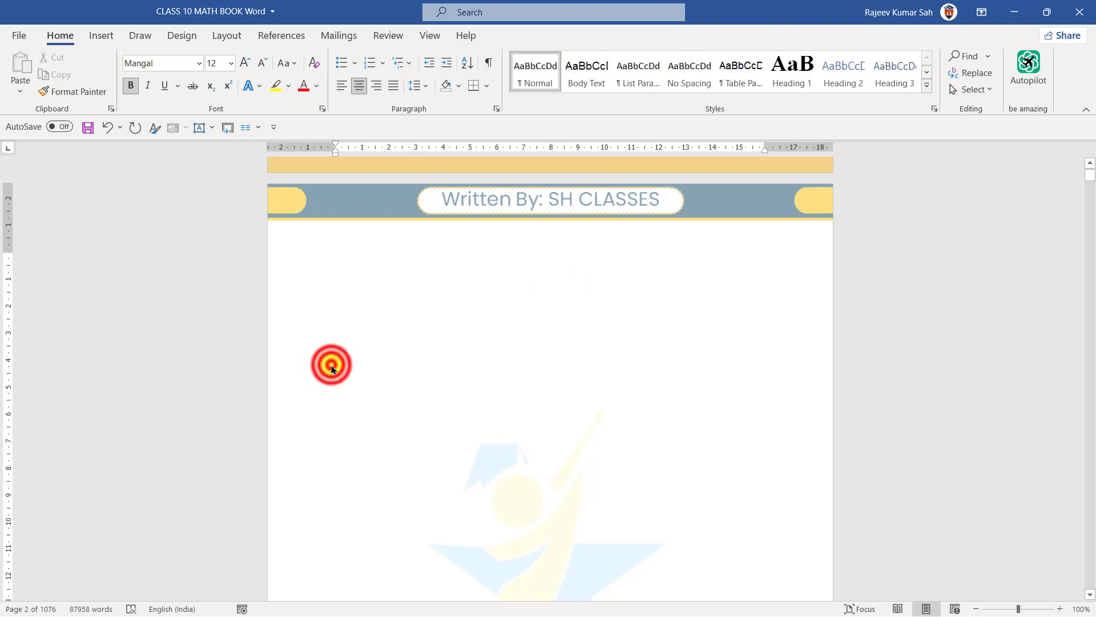
pyautogui.click(332, 365)
pyautogui.click(337, 375)
pyautogui.hotkey('ctrl', 'l')
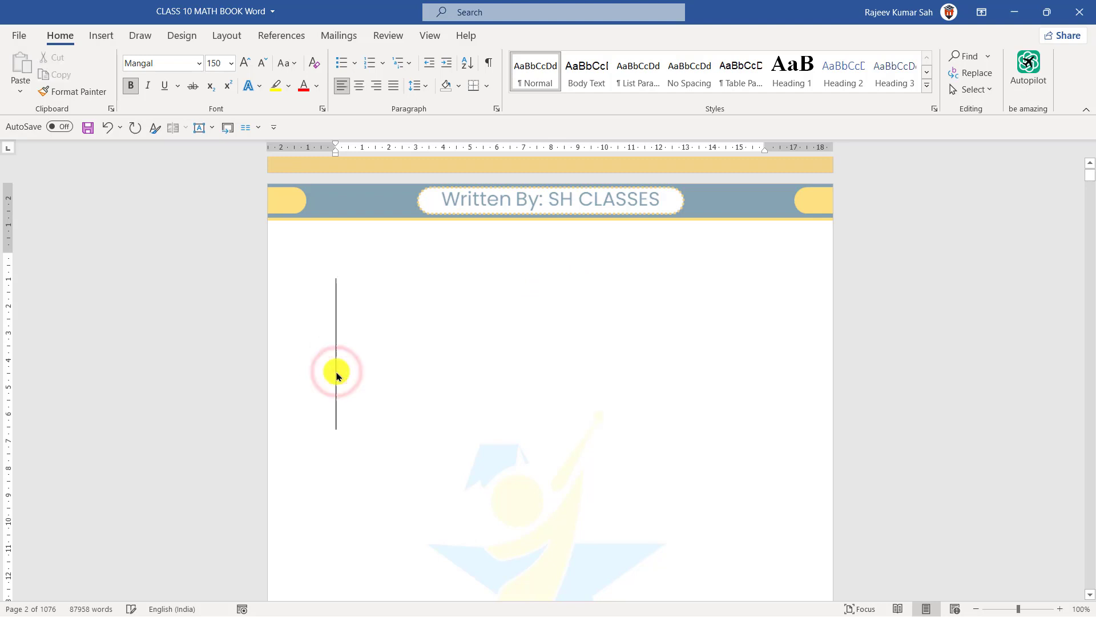
pyautogui.click(223, 64)
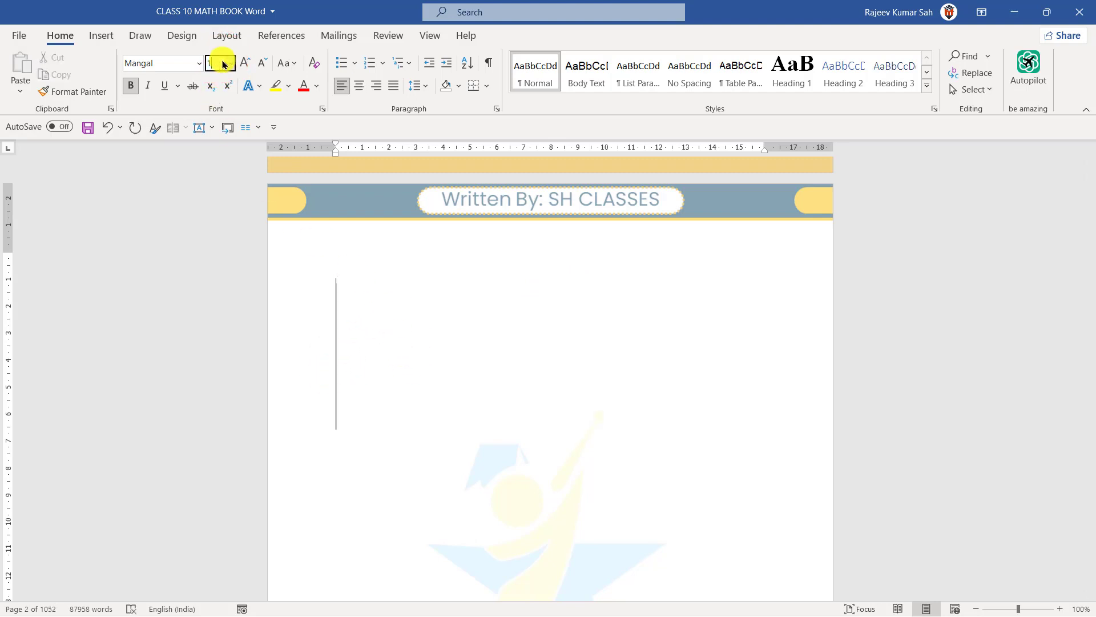
pyautogui.press('Return')
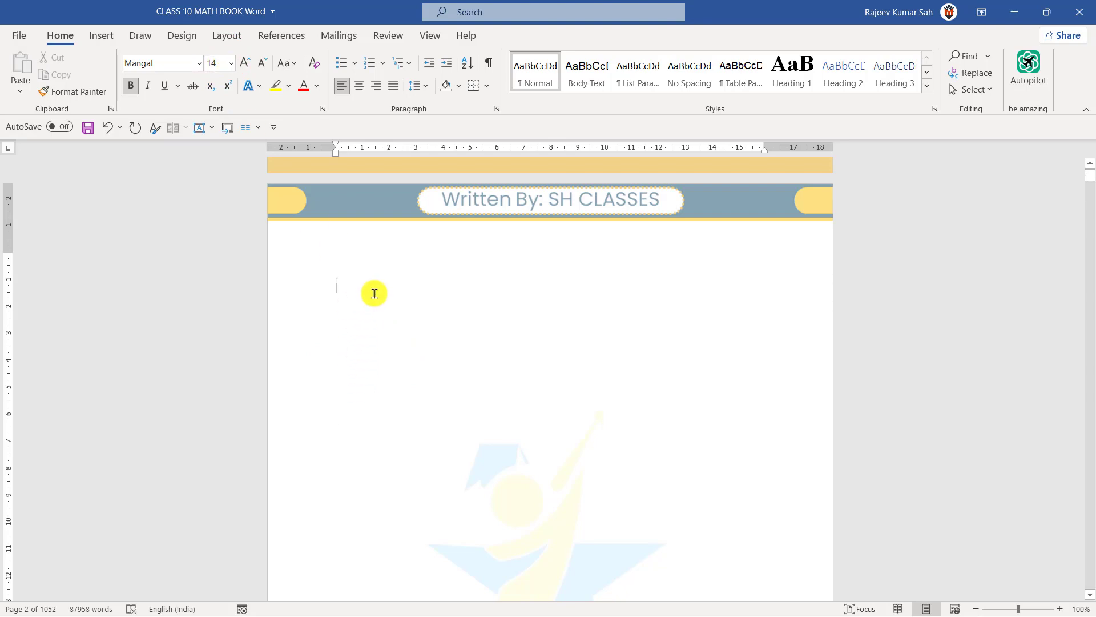
# - Minimize the book document and open the SH CLASSES Documents folder on the desktop
pyautogui.click(1019, 10)
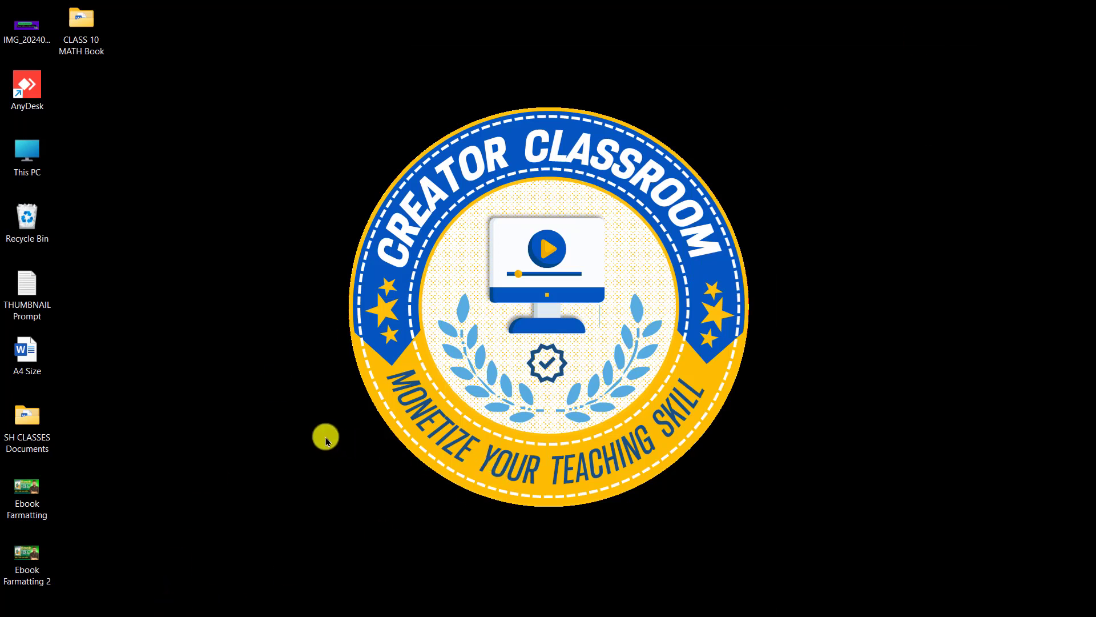
pyautogui.click(24, 417)
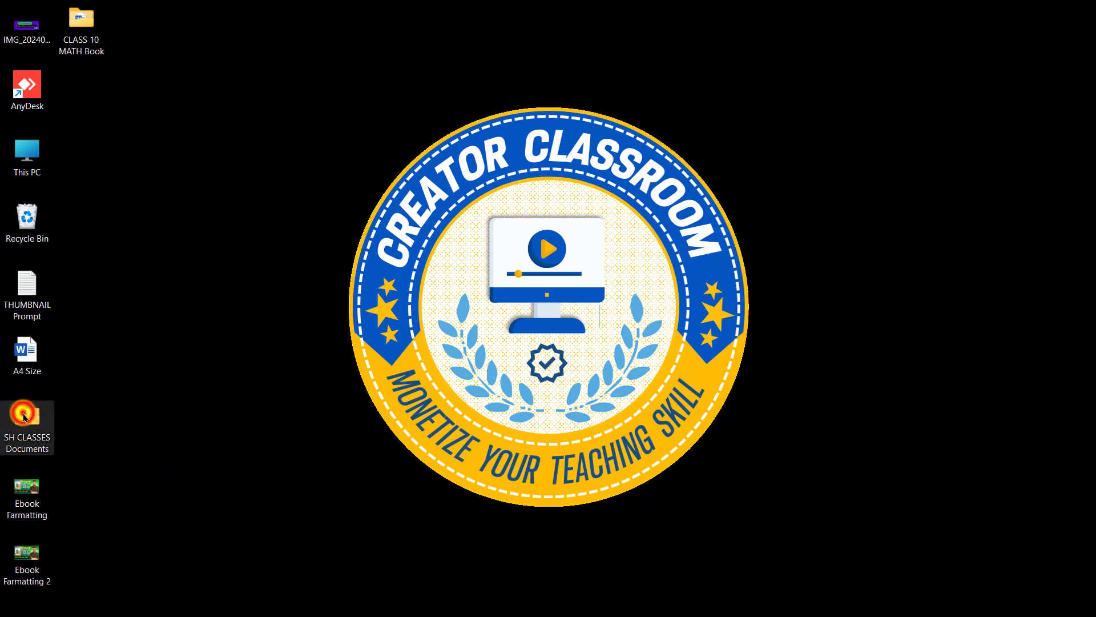